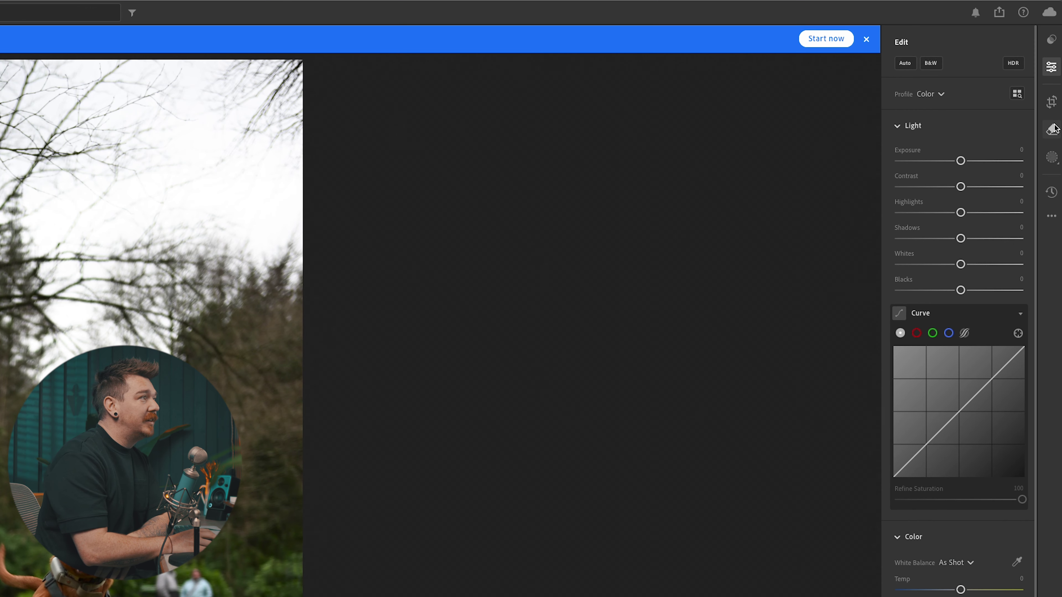
- Use generative Remove to erase all the people in the background behind the running dog
{"action": "left_click", "coordinate": [1055, 69]}
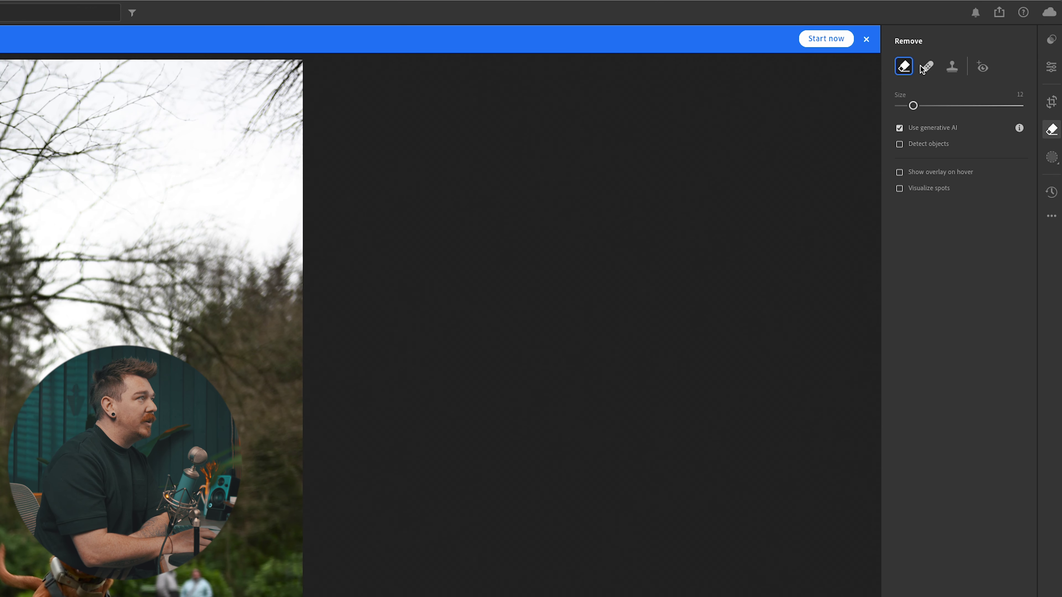
{"action": "mouse_move", "coordinate": [927, 71]}
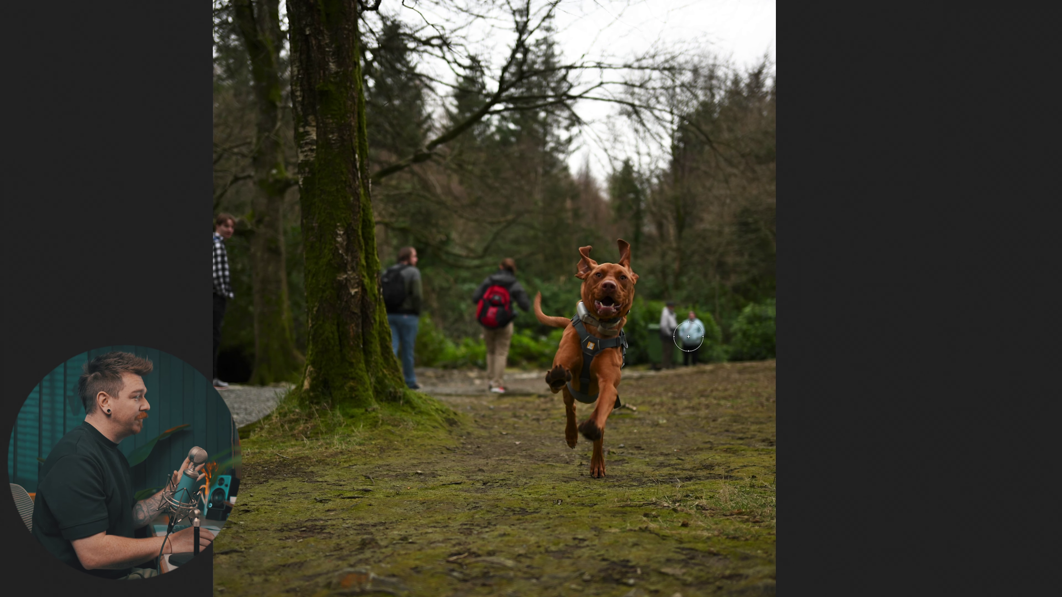
{"action": "mouse_move", "coordinate": [689, 345]}
{"action": "left_mouse_down"}
{"action": "mouse_move", "coordinate": [690, 365]}
{"action": "mouse_move", "coordinate": [692, 321]}
{"action": "mouse_move", "coordinate": [693, 336]}
{"action": "mouse_move", "coordinate": [669, 307]}
{"action": "mouse_move", "coordinate": [662, 358]}
{"action": "mouse_move", "coordinate": [682, 362]}
{"action": "left_mouse_up"}
{"action": "mouse_move", "coordinate": [501, 382]}
{"action": "left_mouse_down"}
{"action": "mouse_move", "coordinate": [504, 334]}
{"action": "mouse_move", "coordinate": [498, 363]}
{"action": "mouse_move", "coordinate": [482, 307]}
{"action": "mouse_move", "coordinate": [504, 265]}
{"action": "mouse_move", "coordinate": [519, 301]}
{"action": "mouse_move", "coordinate": [498, 291]}
{"action": "left_mouse_up"}
{"action": "mouse_move", "coordinate": [421, 389]}
{"action": "left_mouse_down"}
{"action": "mouse_move", "coordinate": [393, 276]}
{"action": "mouse_move", "coordinate": [411, 259]}
{"action": "mouse_move", "coordinate": [414, 320]}
{"action": "left_mouse_up"}
{"action": "mouse_move", "coordinate": [228, 216]}
{"action": "left_mouse_down"}
{"action": "mouse_move", "coordinate": [213, 338]}
{"action": "mouse_move", "coordinate": [228, 378]}
{"action": "left_mouse_up"}
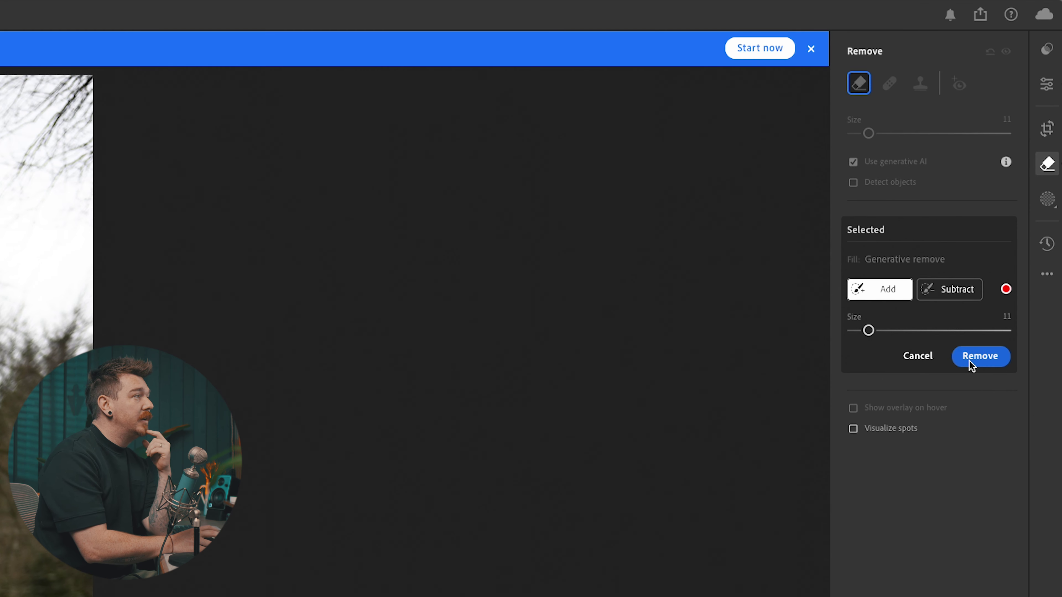
{"action": "left_click", "coordinate": [969, 361]}
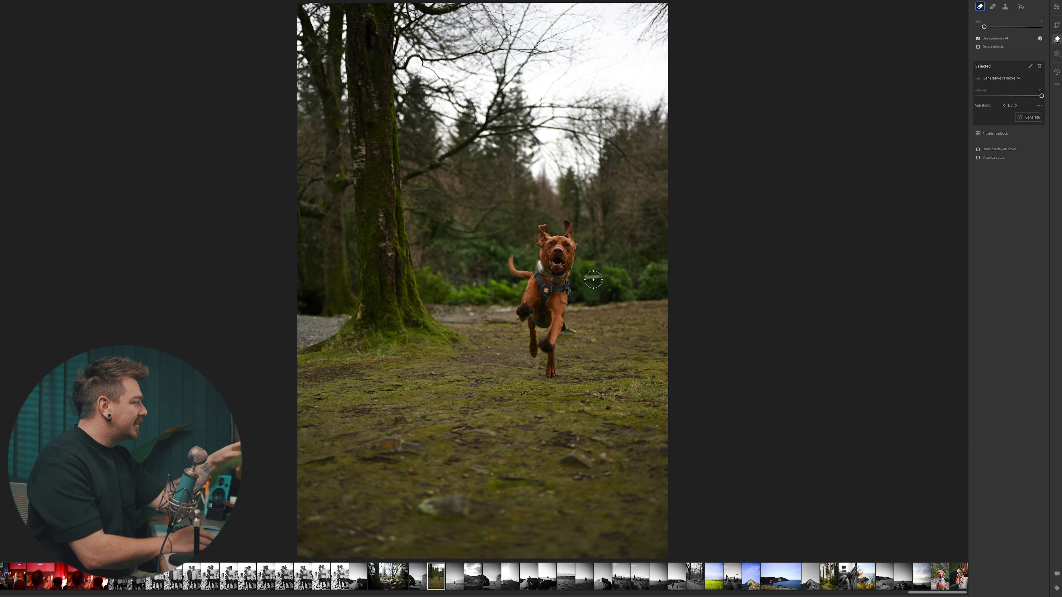
- Compare the area around the dog with the original photo up close to check the removal
{"action": "key", "text": "e"}
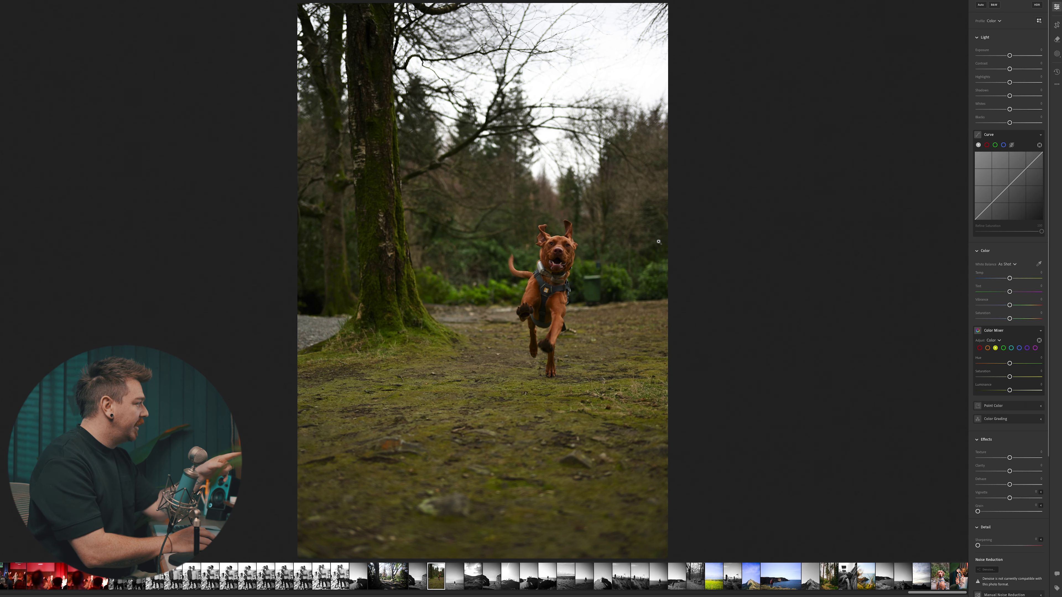
{"action": "left_click", "coordinate": [602, 272]}
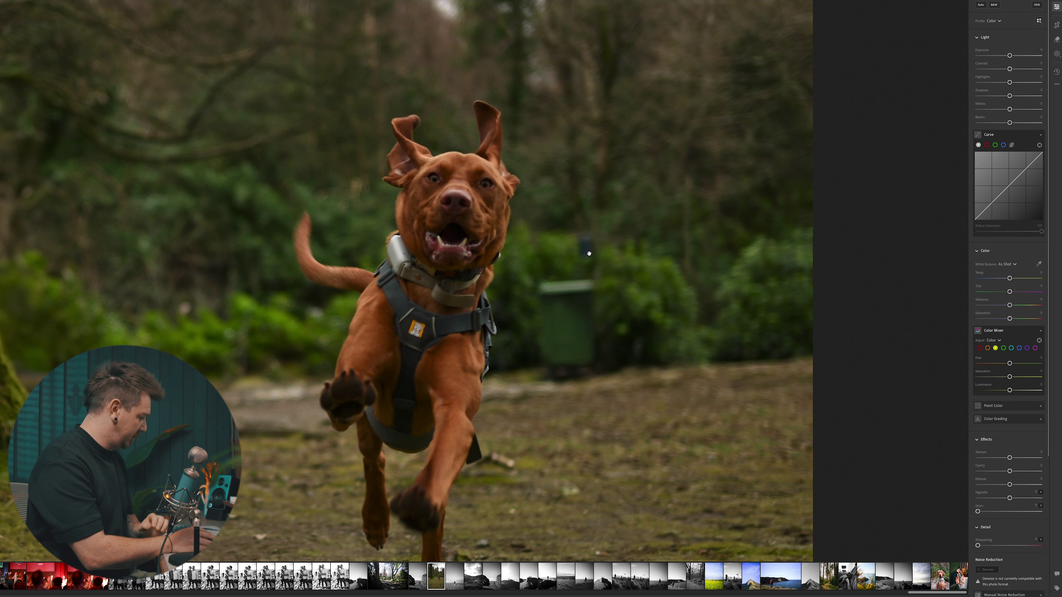
{"action": "key", "text": "backslash"}
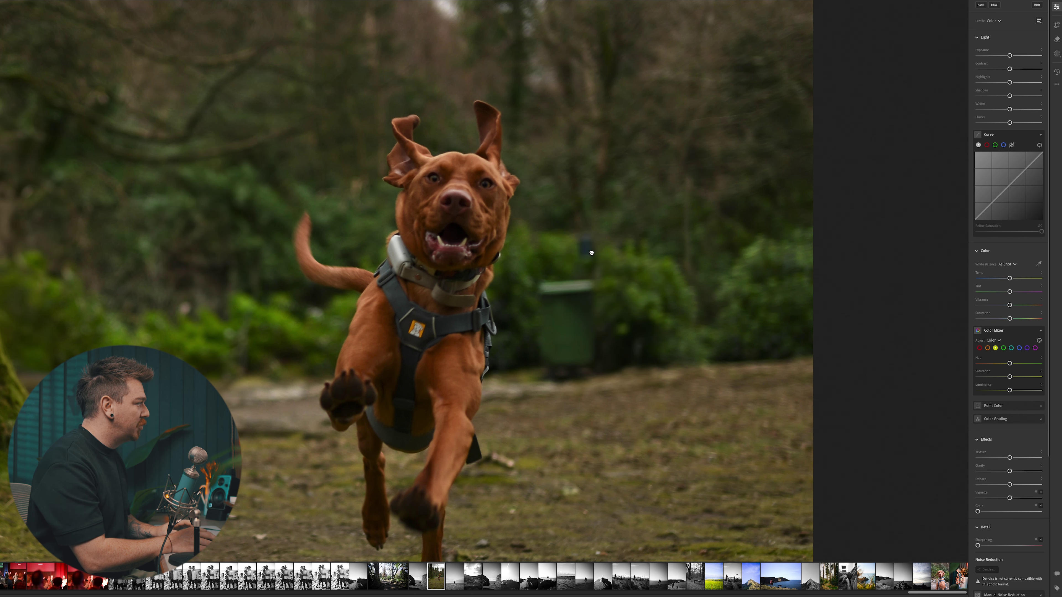
{"action": "key", "text": "backslash"}
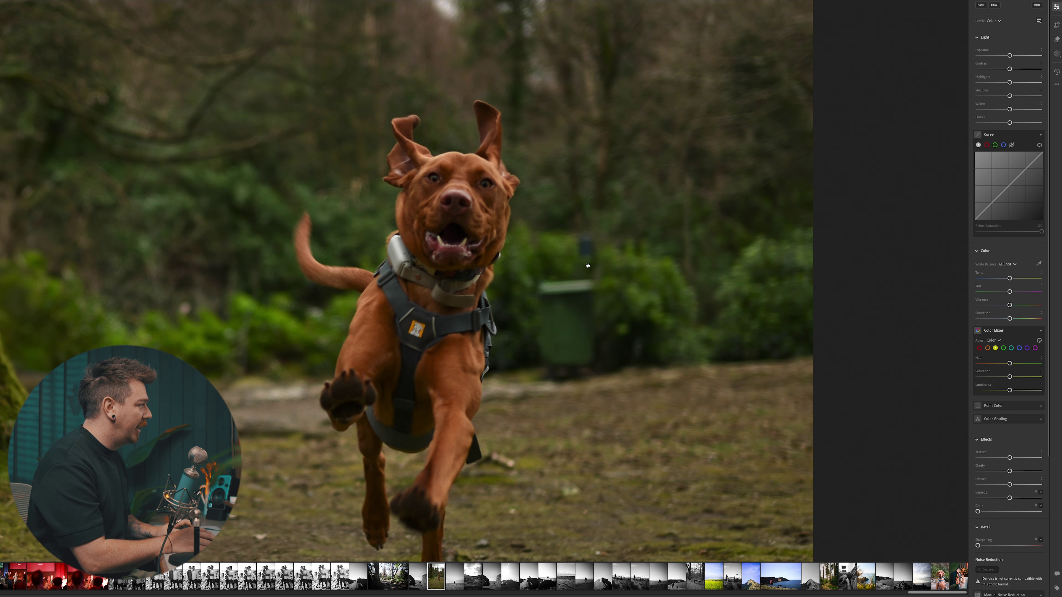
{"action": "key", "text": "backslash"}
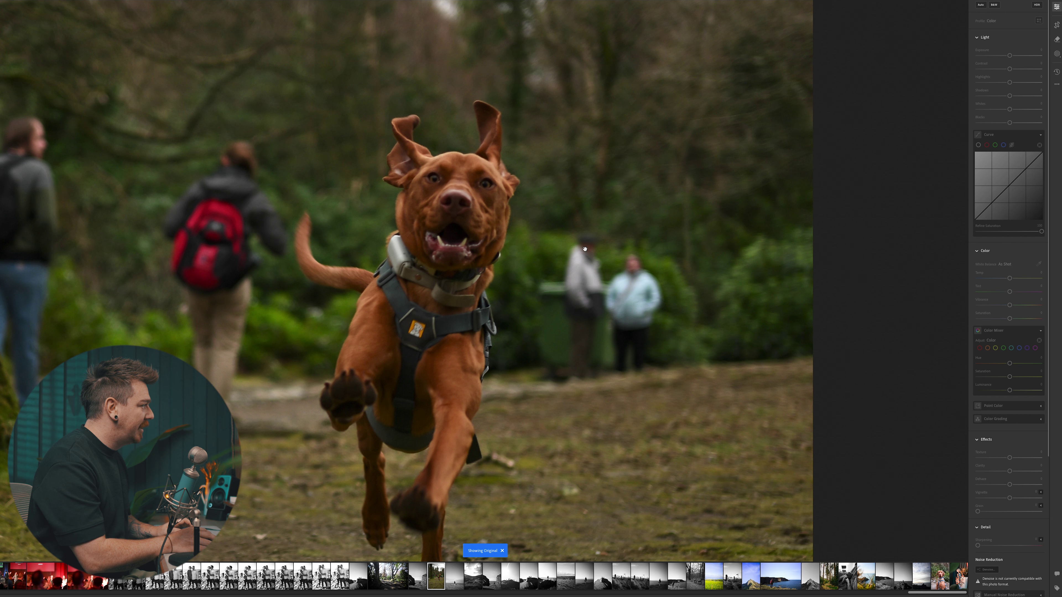
{"action": "key", "text": "backslash"}
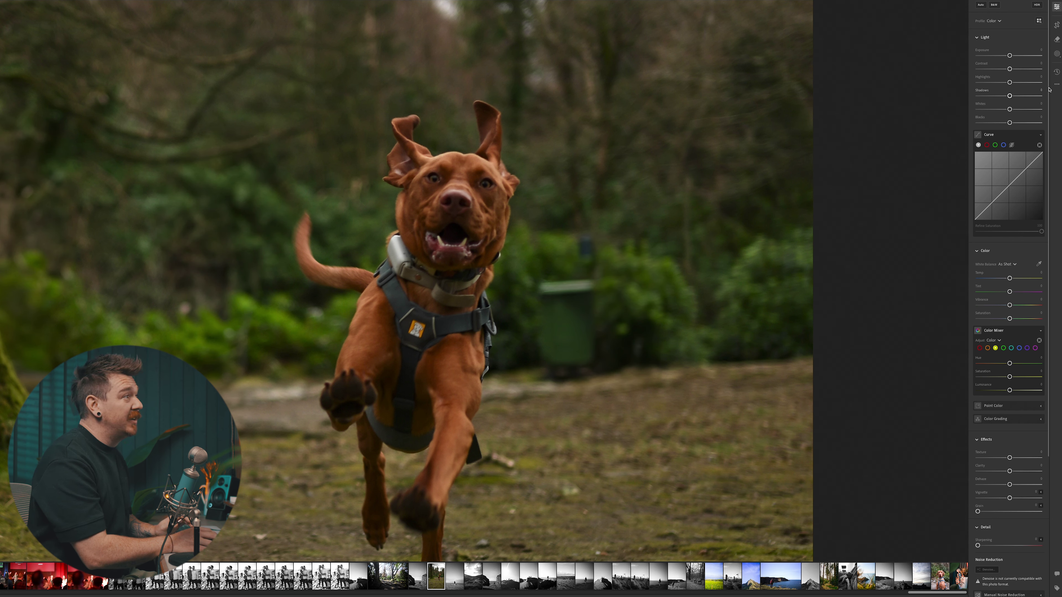
- Use generative Remove to erase the green bin and the small dark object above it beside the dog
{"action": "left_click", "coordinate": [1057, 39]}
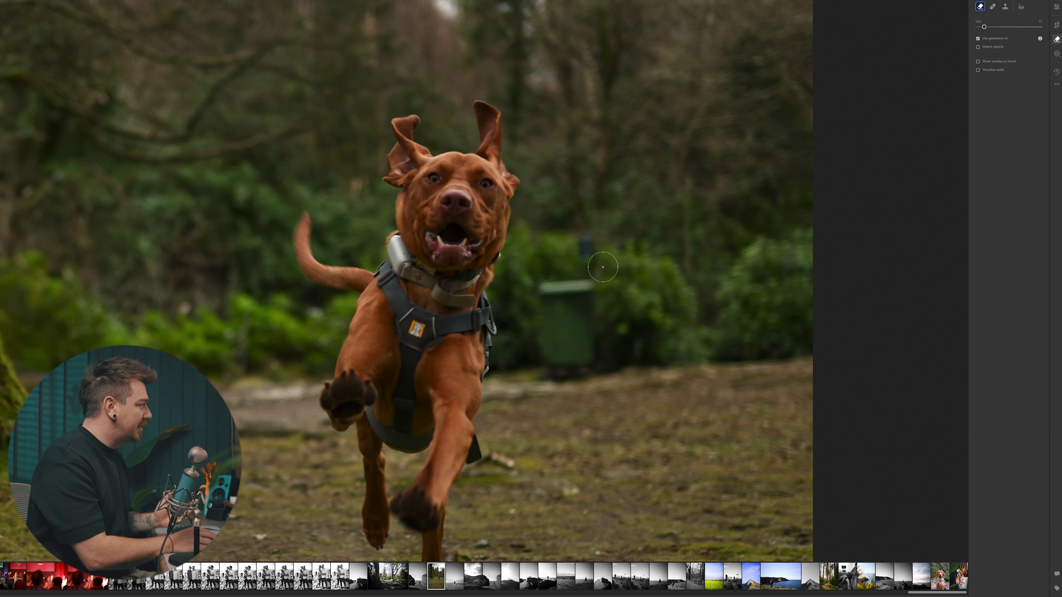
{"action": "left_click_drag", "start_coordinate": [588, 249], "coordinate": [588, 244]}
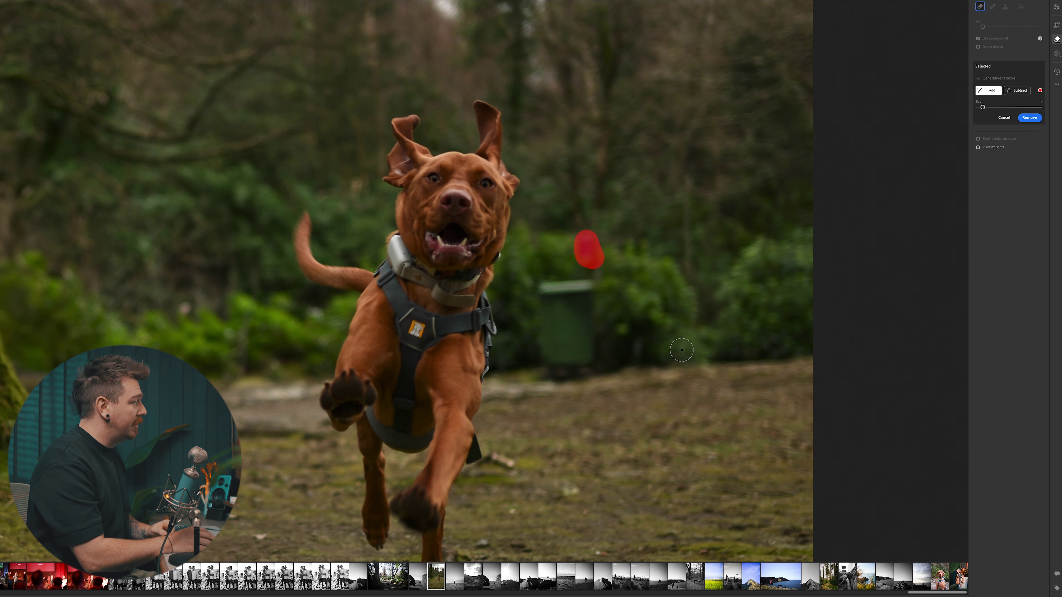
{"action": "mouse_move", "coordinate": [588, 369]}
{"action": "left_mouse_down"}
{"action": "mouse_move", "coordinate": [556, 370]}
{"action": "mouse_move", "coordinate": [545, 310]}
{"action": "mouse_move", "coordinate": [547, 291]}
{"action": "mouse_move", "coordinate": [584, 285]}
{"action": "mouse_move", "coordinate": [589, 357]}
{"action": "mouse_move", "coordinate": [562, 367]}
{"action": "mouse_move", "coordinate": [558, 302]}
{"action": "mouse_move", "coordinate": [577, 302]}
{"action": "mouse_move", "coordinate": [575, 347]}
{"action": "left_mouse_up"}
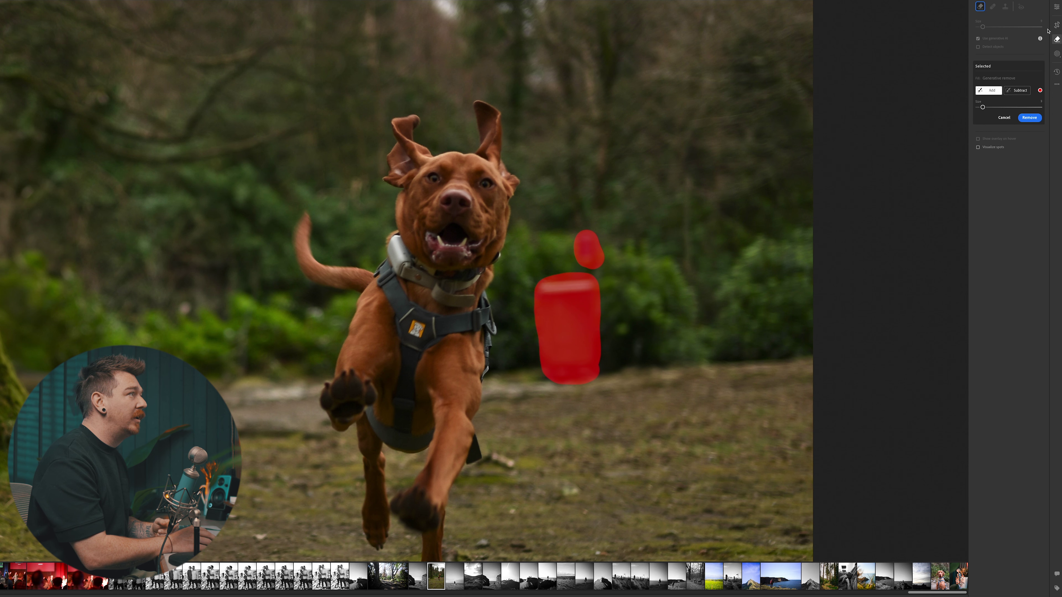
{"action": "left_click", "coordinate": [1029, 118]}
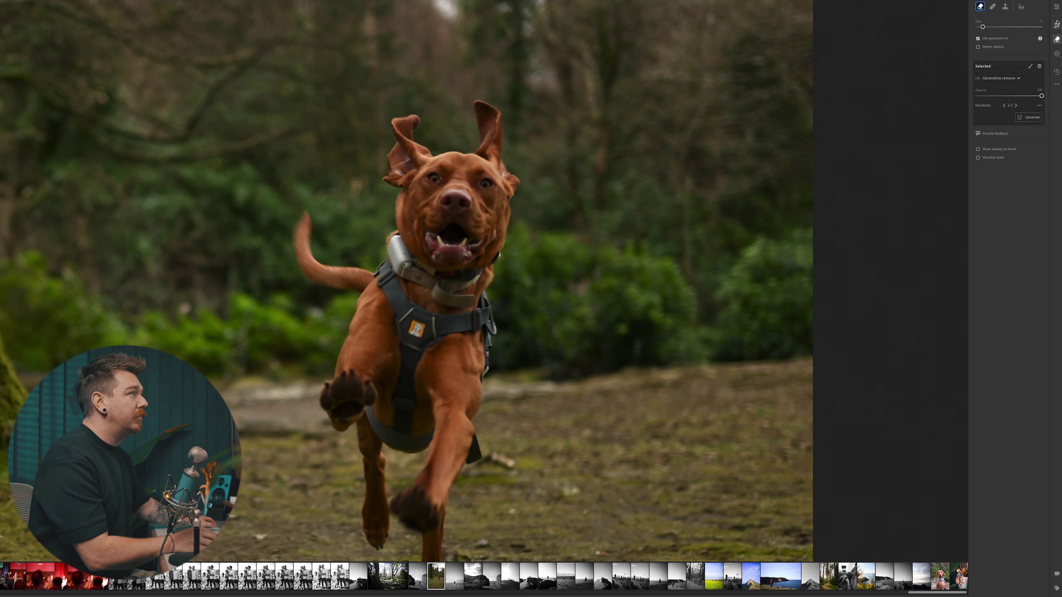
- Compare the whole edited dog photo with its original version
{"action": "left_click", "coordinate": [1056, 7]}
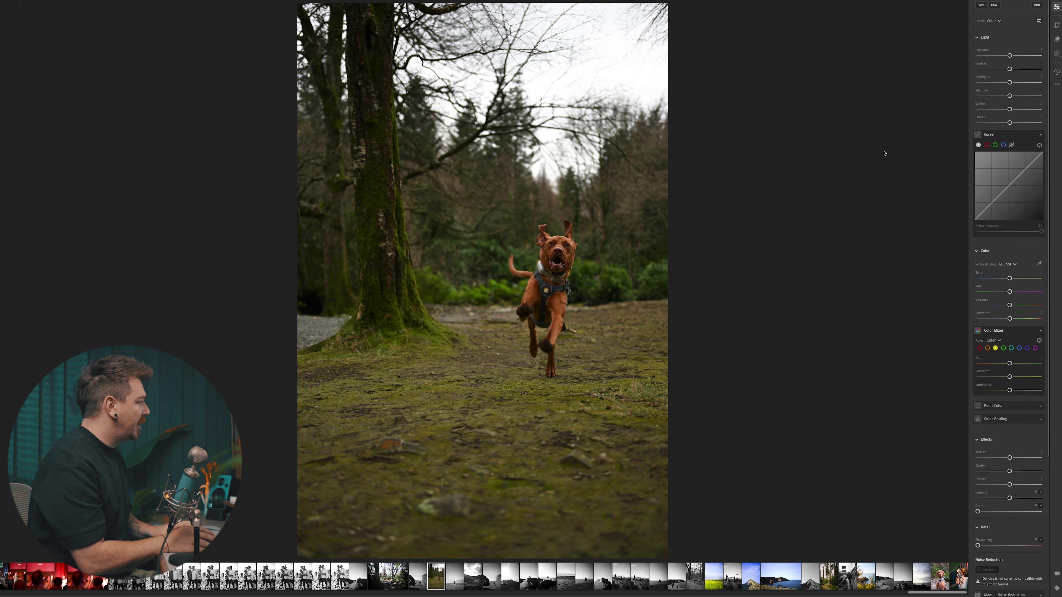
{"action": "key", "text": "backslash"}
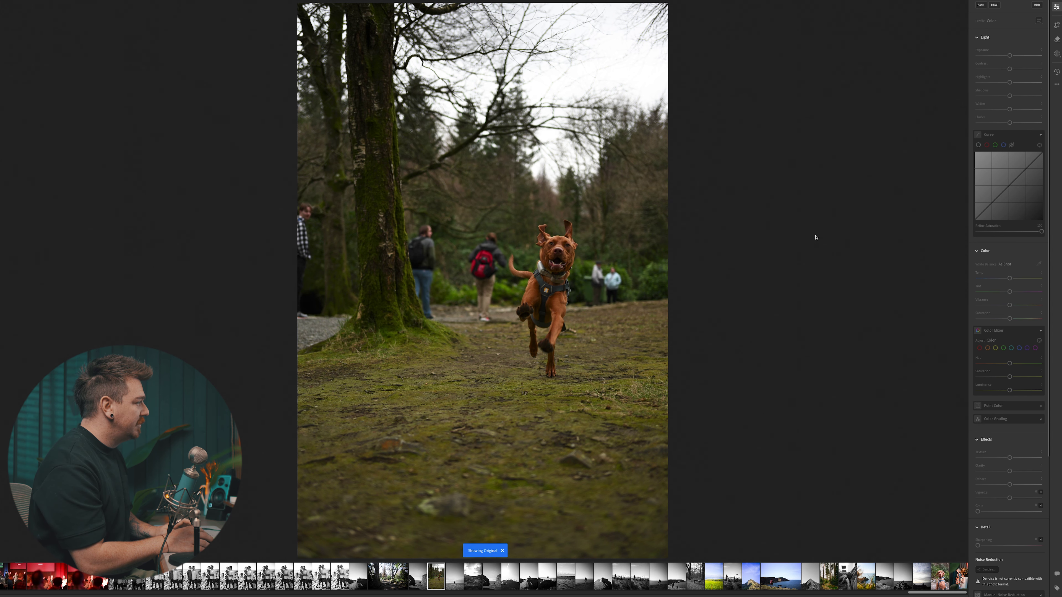
{"action": "key", "text": "backslash"}
{"action": "key", "text": "backslash"}
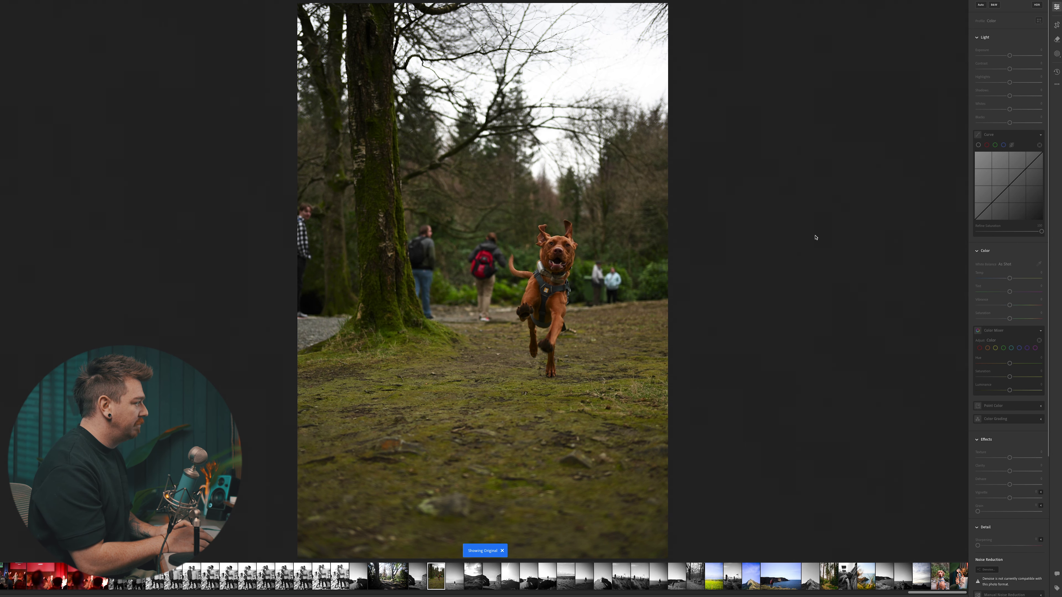
{"action": "key", "text": "backslash"}
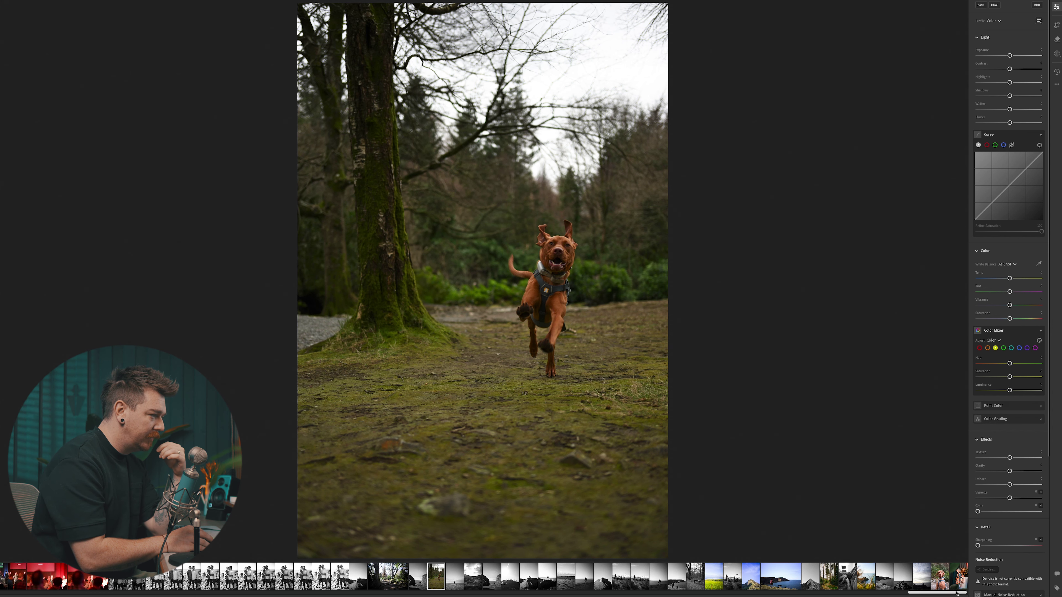
- Open the black-and-white seaside photo of people on the rock columns
{"action": "left_click", "coordinate": [903, 577]}
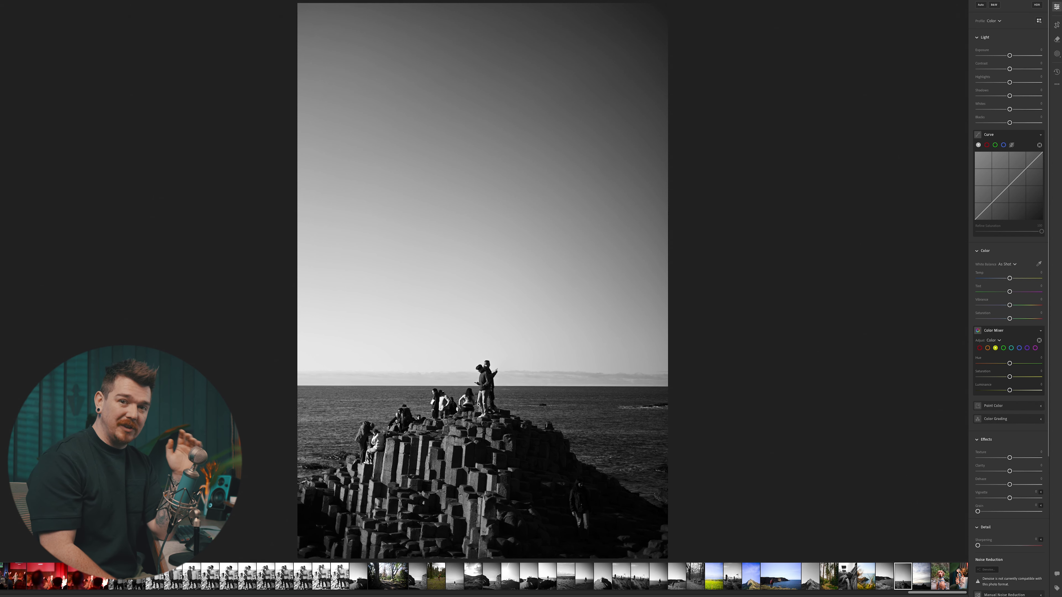
{"action": "left_click", "coordinate": [489, 376]}
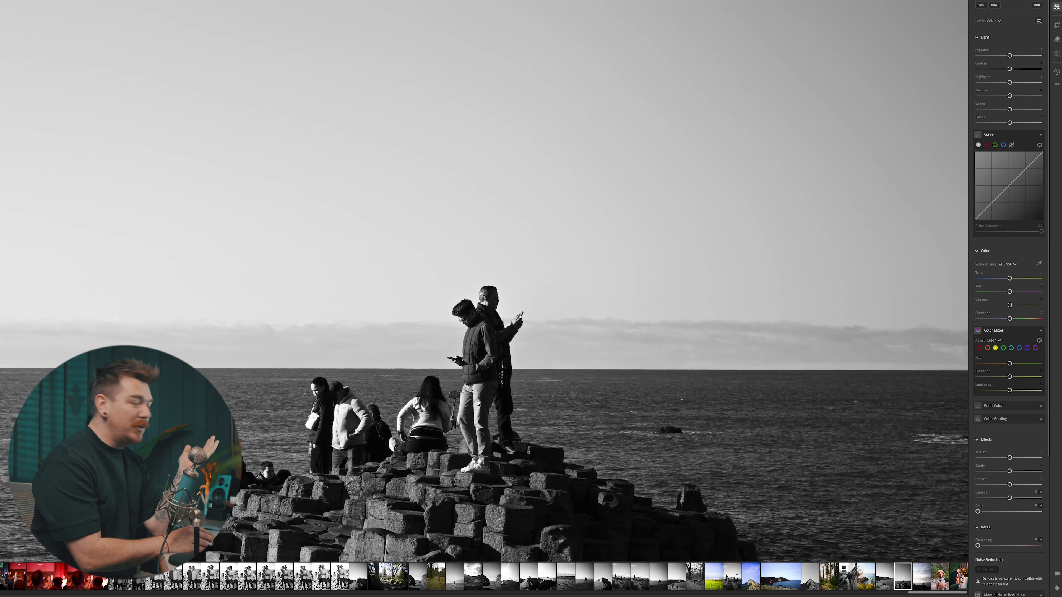
{"action": "left_click", "coordinate": [478, 404]}
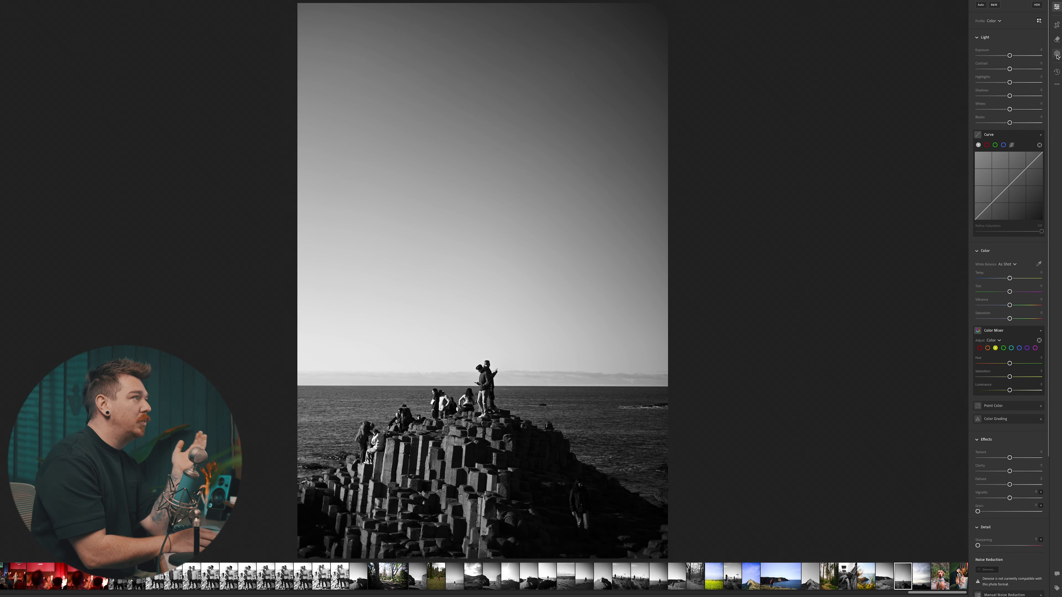
{"action": "left_click", "coordinate": [437, 464]}
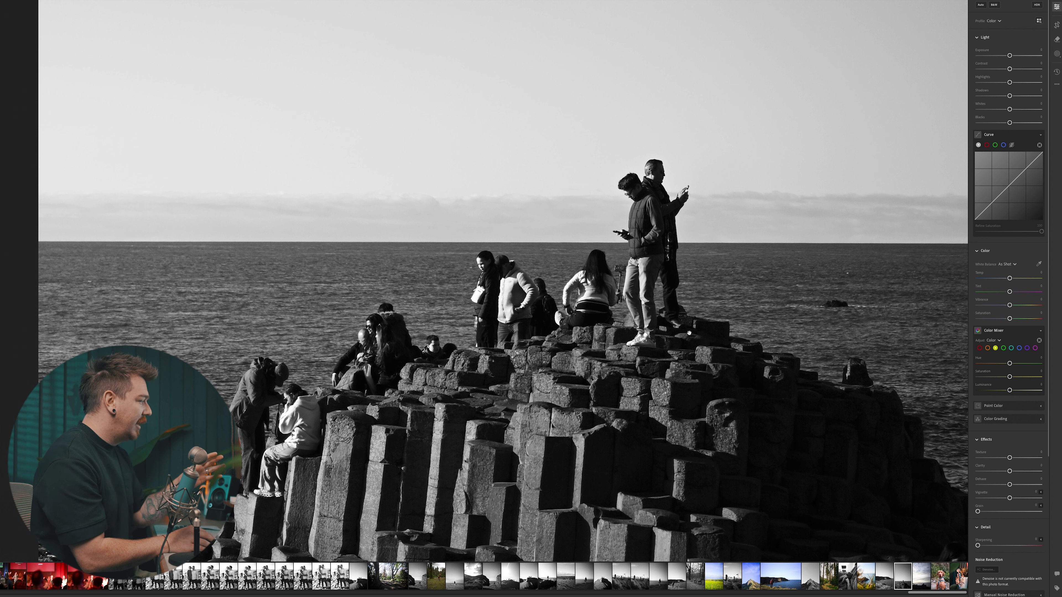
- Use generative Remove to erase the groups of people on the rocks, keeping the two men standing on the summit
{"action": "key", "text": "h"}
{"action": "mouse_move", "coordinate": [261, 485]}
{"action": "left_mouse_down"}
{"action": "mouse_move", "coordinate": [244, 400]}
{"action": "mouse_move", "coordinate": [272, 370]}
{"action": "mouse_move", "coordinate": [307, 431]}
{"action": "mouse_move", "coordinate": [293, 464]}
{"action": "mouse_move", "coordinate": [380, 316]}
{"action": "mouse_move", "coordinate": [399, 372]}
{"action": "mouse_move", "coordinate": [378, 395]}
{"action": "mouse_move", "coordinate": [447, 343]}
{"action": "mouse_move", "coordinate": [487, 251]}
{"action": "mouse_move", "coordinate": [539, 330]}
{"action": "mouse_move", "coordinate": [556, 280]}
{"action": "mouse_move", "coordinate": [606, 302]}
{"action": "mouse_move", "coordinate": [599, 306]}
{"action": "mouse_move", "coordinate": [606, 267]}
{"action": "mouse_move", "coordinate": [589, 270]}
{"action": "left_mouse_up"}
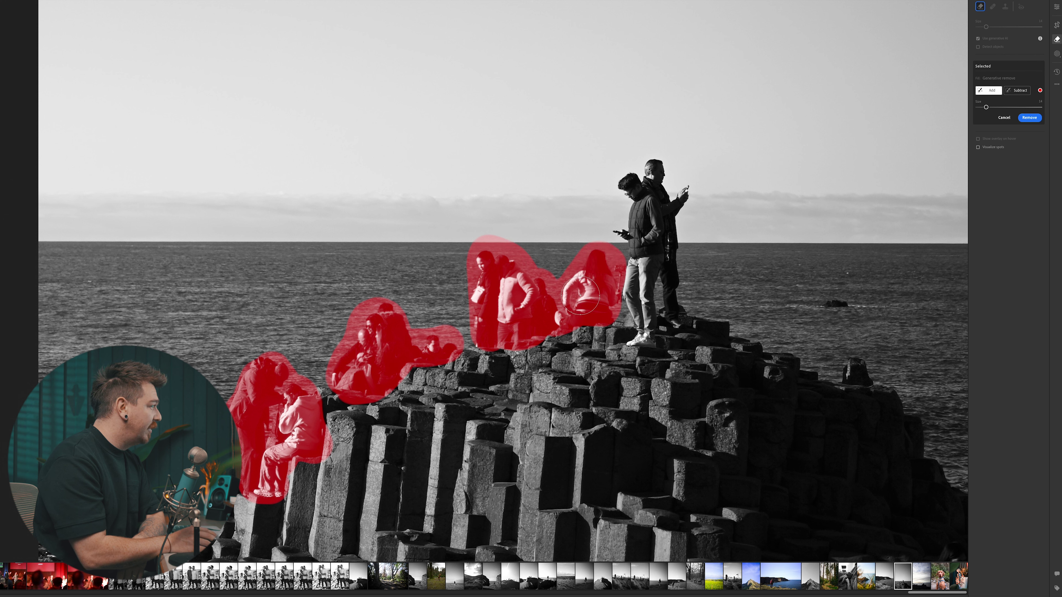
{"action": "key", "text": "bracketleft"}
{"action": "key", "text": "bracketleft"}
{"action": "key", "text": "bracketleft"}
{"action": "key", "text": "bracketleft"}
{"action": "key", "text": "bracketleft"}
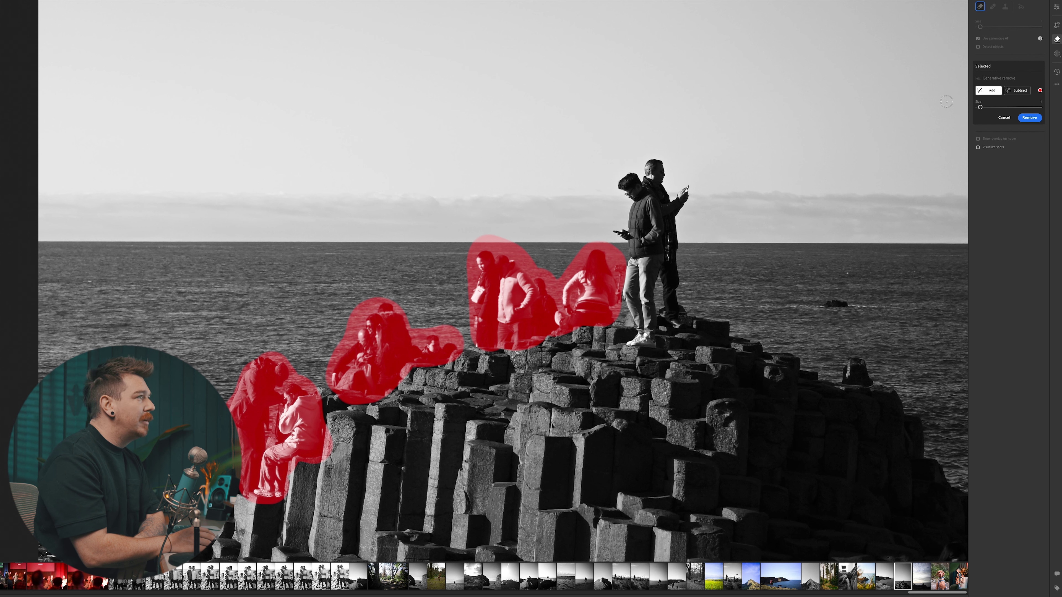
{"action": "left_click", "coordinate": [1029, 119]}
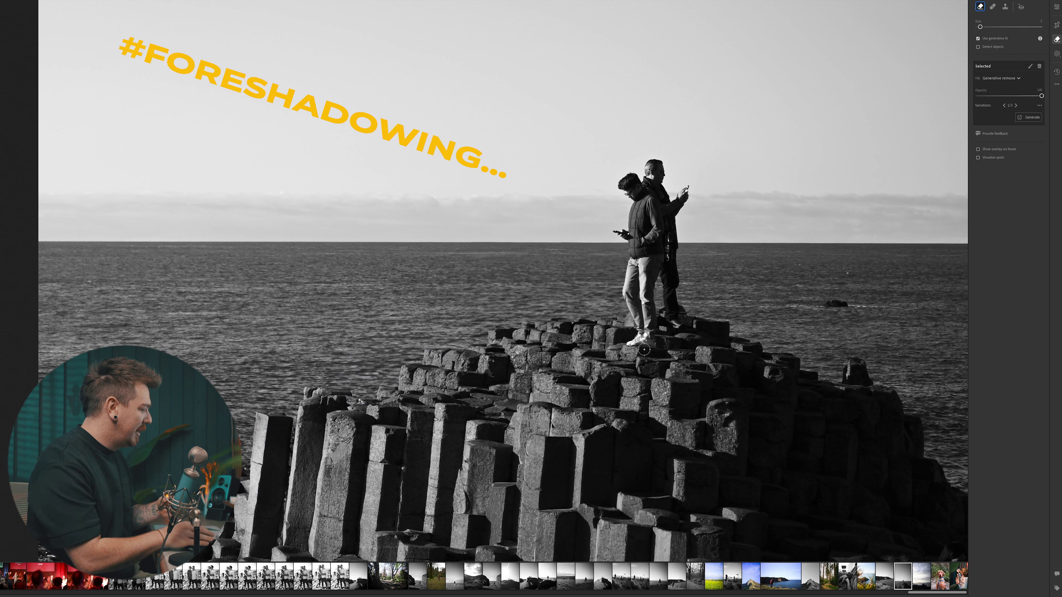
- Compare the edited rock photo with its original to check the areas where the groups were removed
{"action": "key", "text": "backslash"}
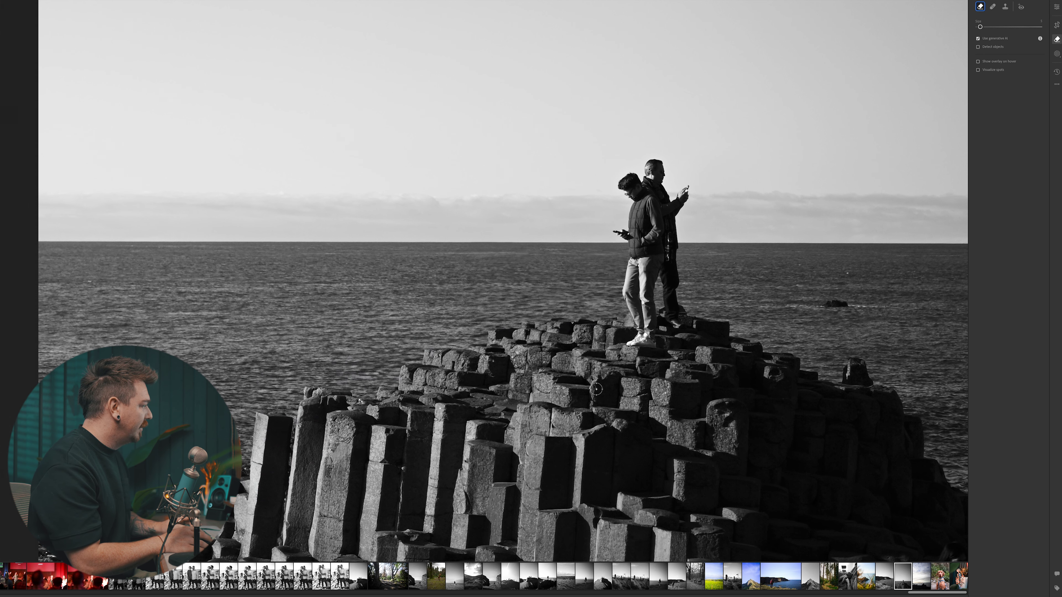
{"action": "key", "text": "backslash"}
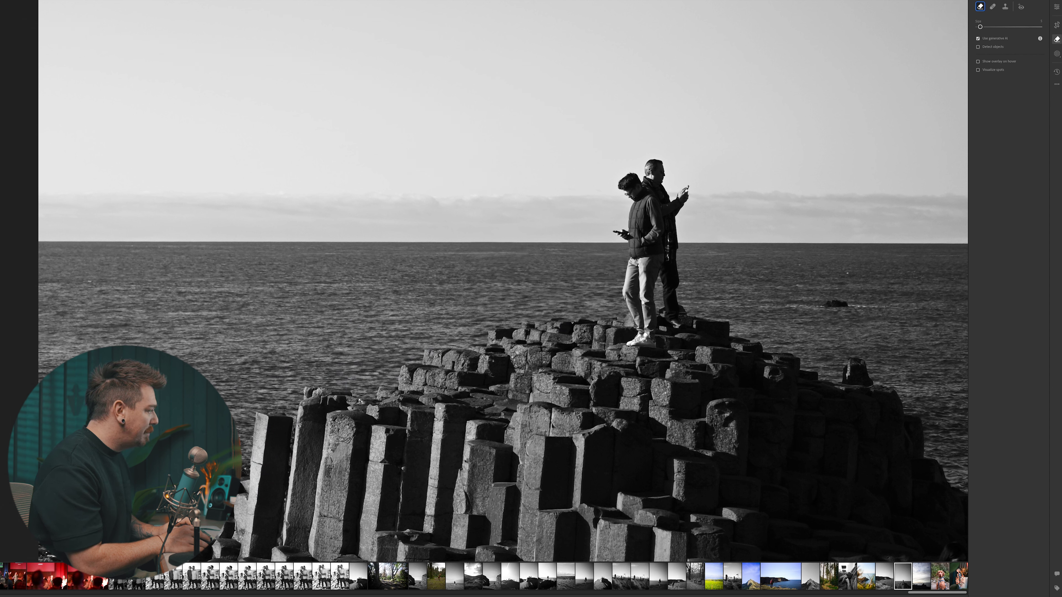
{"action": "key", "text": "backslash"}
{"action": "key", "text": "backslash"}
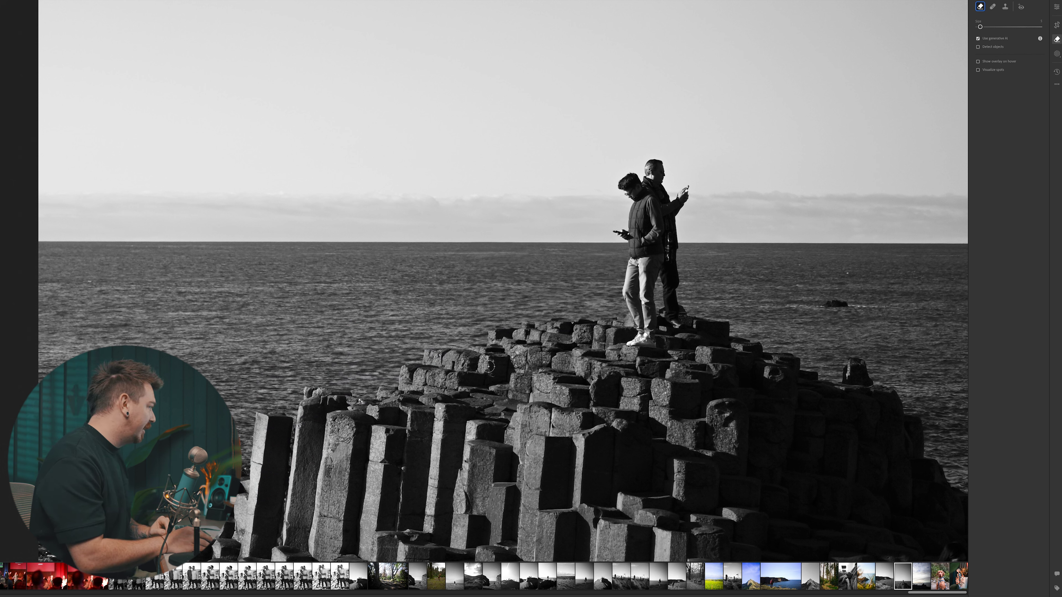
{"action": "key", "text": "backslash"}
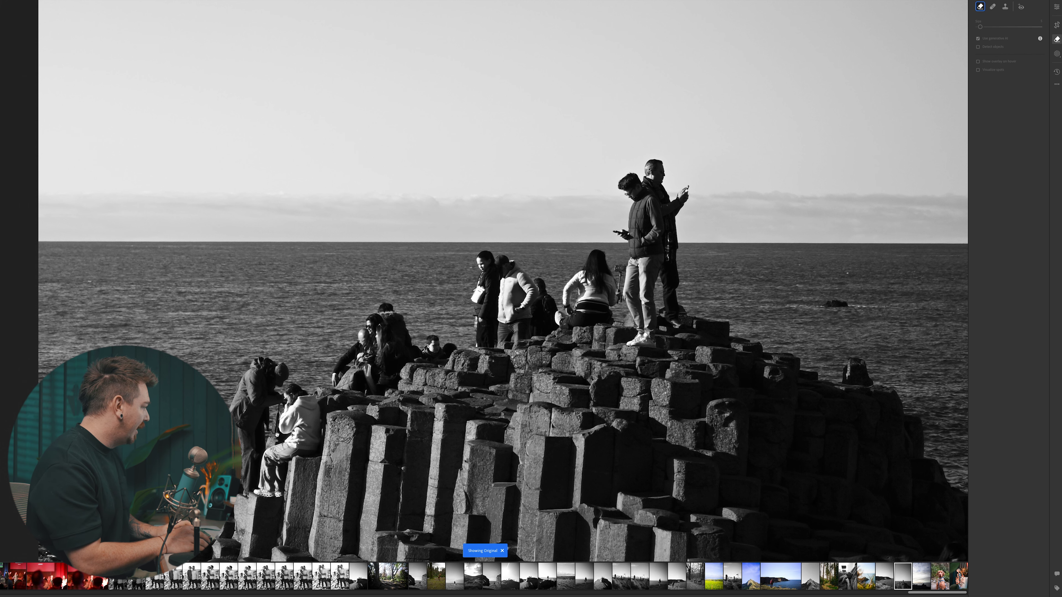
{"action": "key", "text": "backslash"}
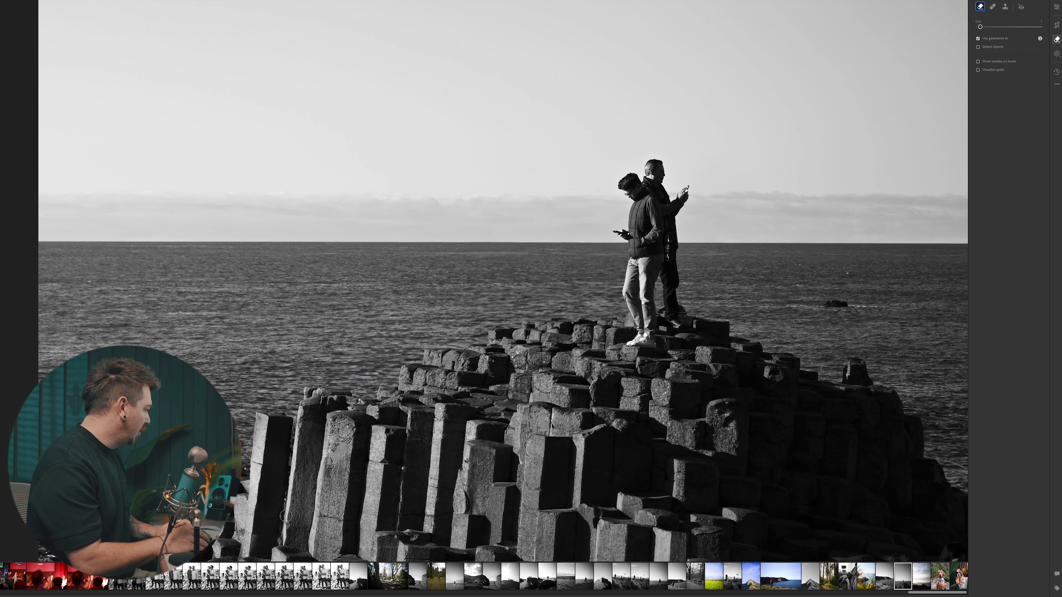
- Use generative Remove with a small brush to erase the rear man holding up a phone, keeping the man in the vest
{"action": "key", "text": "ctrl+equal"}
{"action": "key", "text": "bracketright"}
{"action": "key", "text": "bracketright"}
{"action": "key", "text": "bracketright"}
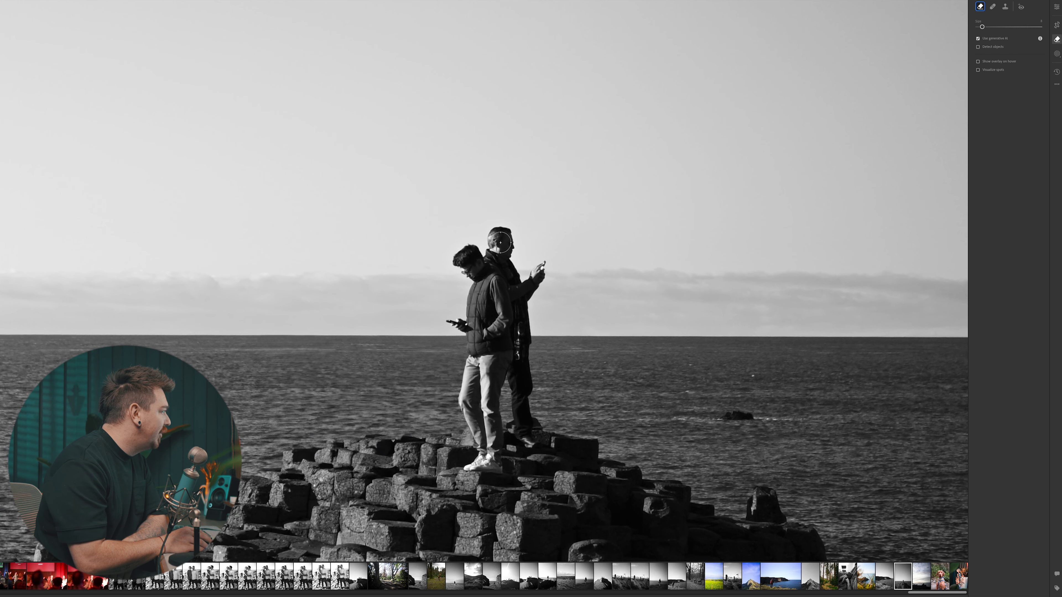
{"action": "key", "text": "bracketleft"}
{"action": "mouse_move", "coordinate": [528, 424]}
{"action": "left_mouse_down"}
{"action": "mouse_move", "coordinate": [536, 446]}
{"action": "mouse_move", "coordinate": [521, 433]}
{"action": "mouse_move", "coordinate": [521, 315]}
{"action": "mouse_move", "coordinate": [511, 273]}
{"action": "mouse_move", "coordinate": [494, 257]}
{"action": "mouse_move", "coordinate": [501, 233]}
{"action": "mouse_move", "coordinate": [539, 265]}
{"action": "mouse_move", "coordinate": [530, 404]}
{"action": "left_mouse_up"}
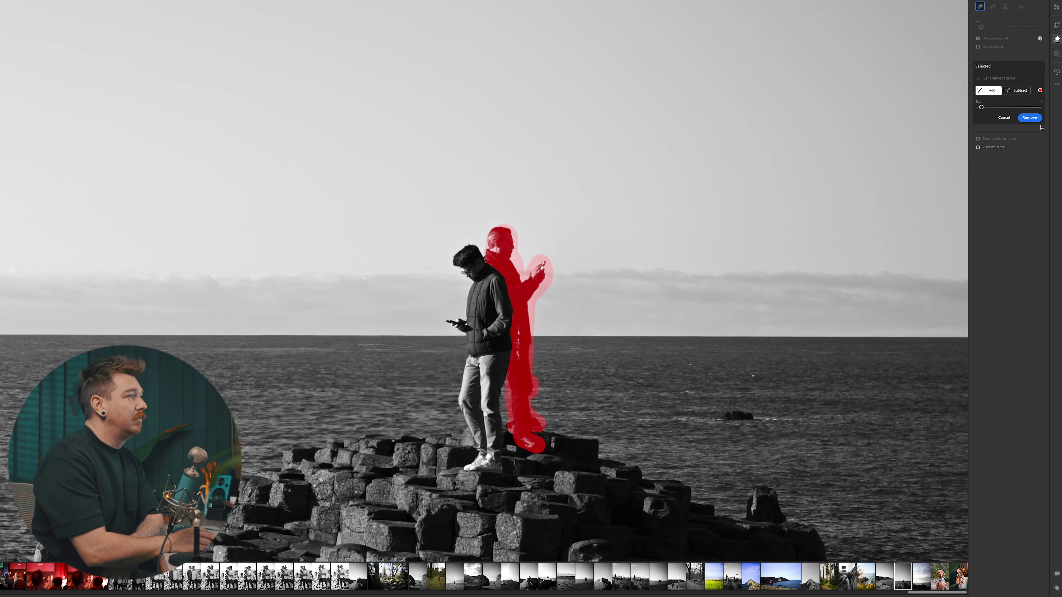
{"action": "left_click", "coordinate": [1031, 118]}
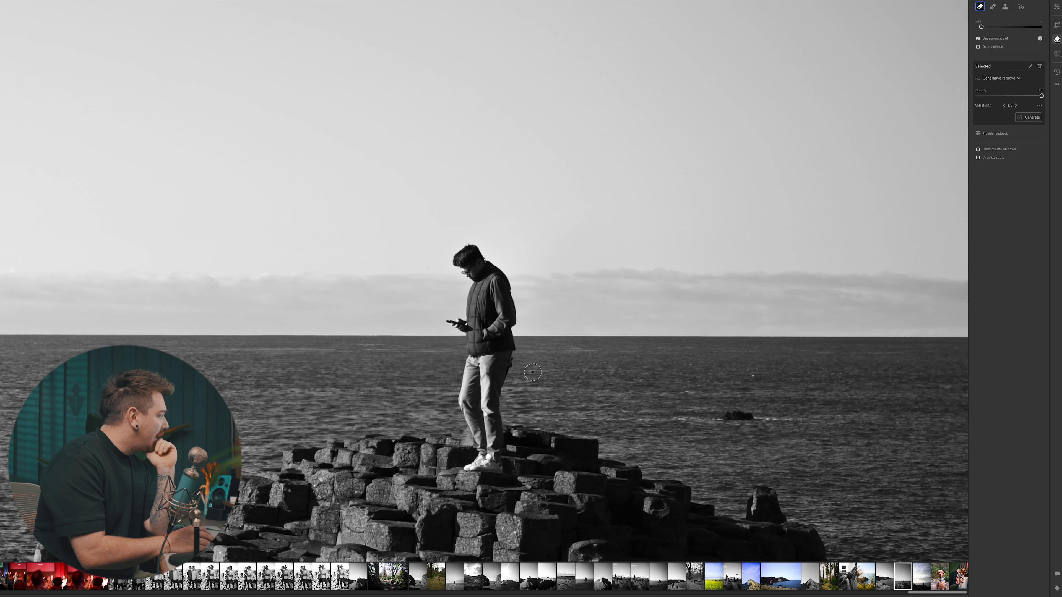
- Use generative Remove to erase the dark leftover strip behind the man's trousers
{"action": "left_click", "coordinate": [1057, 7]}
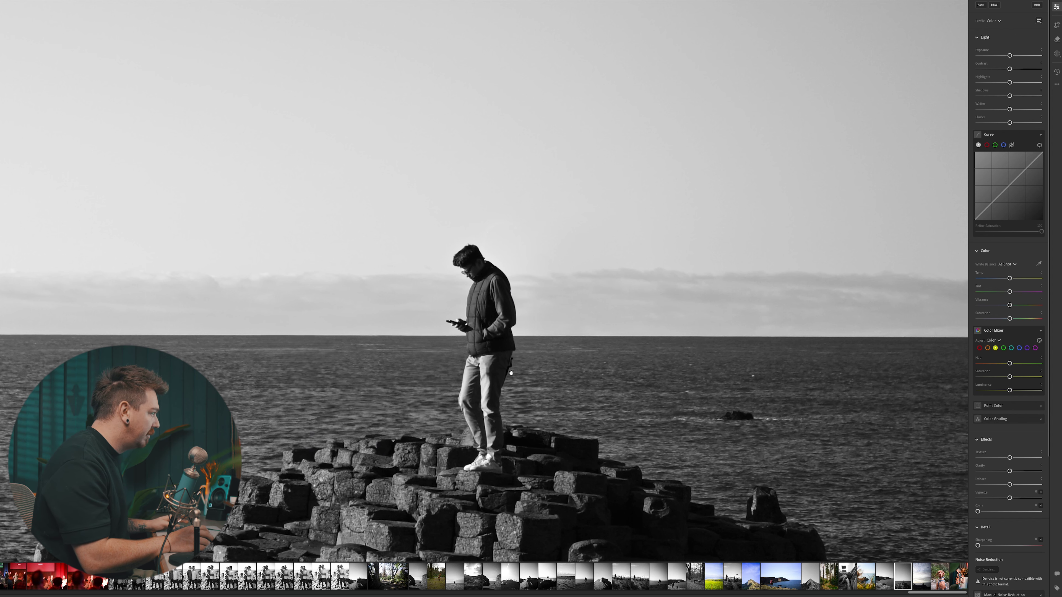
{"action": "scroll", "coordinate": [511, 373], "scroll_direction": "up", "scroll_amount": 5}
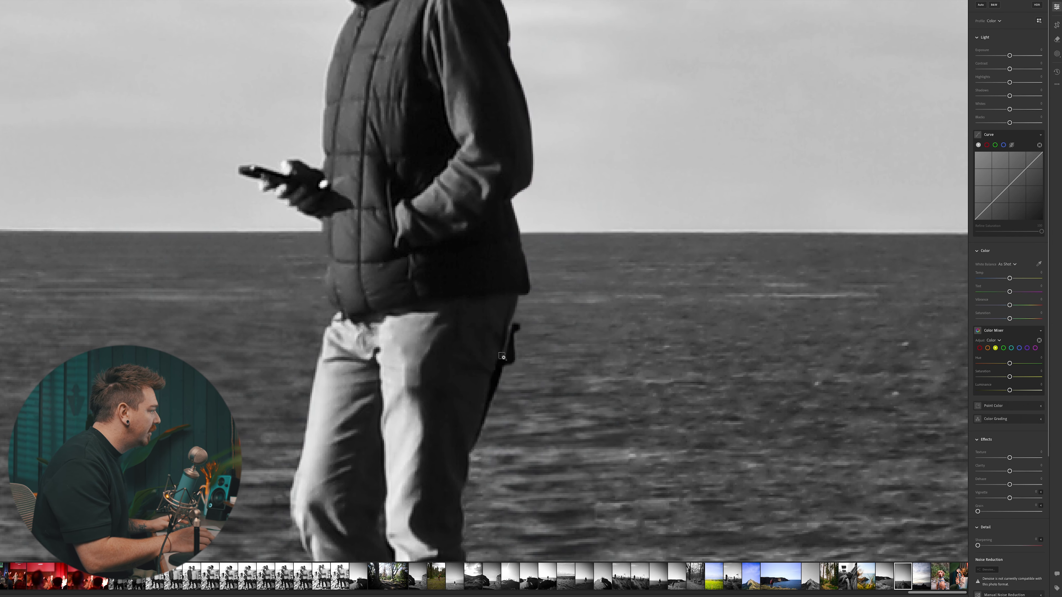
{"action": "left_click", "coordinate": [1059, 45]}
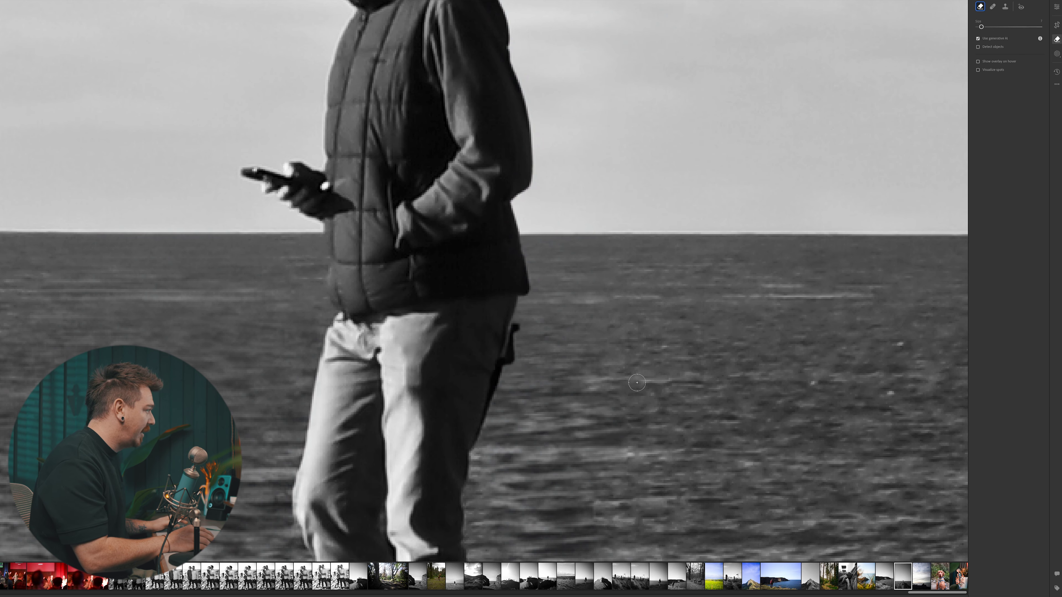
{"action": "left_click_drag", "start_coordinate": [519, 327], "coordinate": [479, 460]}
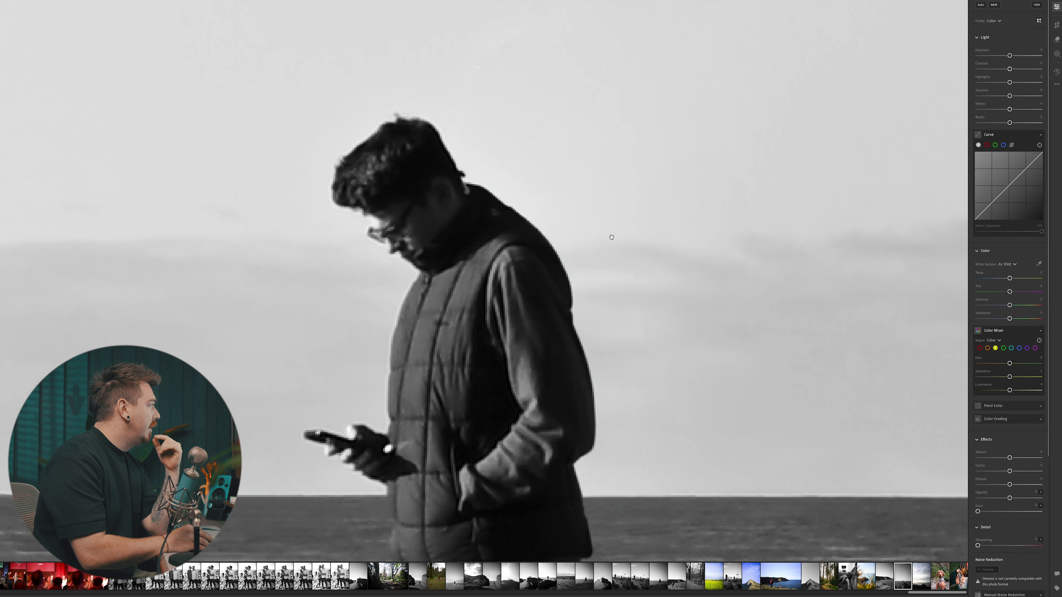
- Use generative Remove to erase the leftover edge along the back of the man's collar and shoulder
{"action": "key", "text": "backslash"}
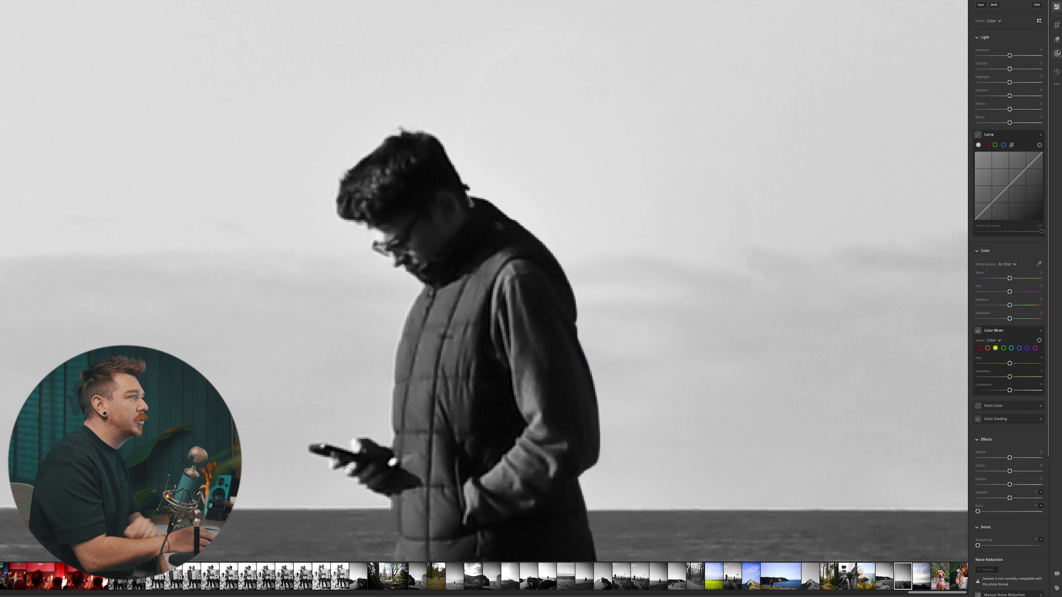
{"action": "left_click", "coordinate": [1058, 41]}
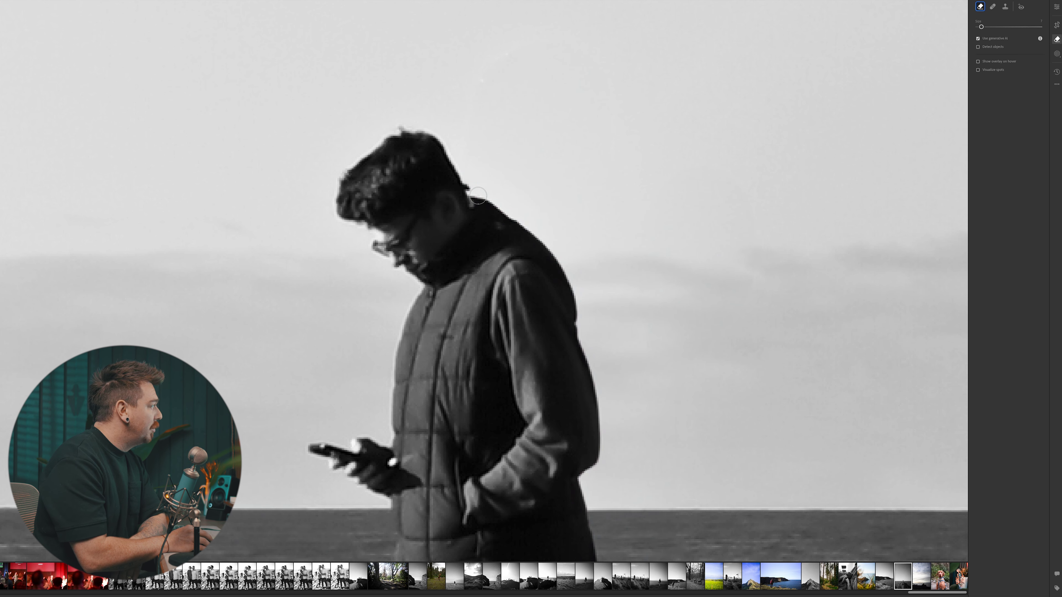
{"action": "mouse_move", "coordinate": [478, 195]}
{"action": "left_mouse_down"}
{"action": "mouse_move", "coordinate": [563, 261]}
{"action": "mouse_move", "coordinate": [584, 323]}
{"action": "mouse_move", "coordinate": [548, 253]}
{"action": "left_mouse_up"}
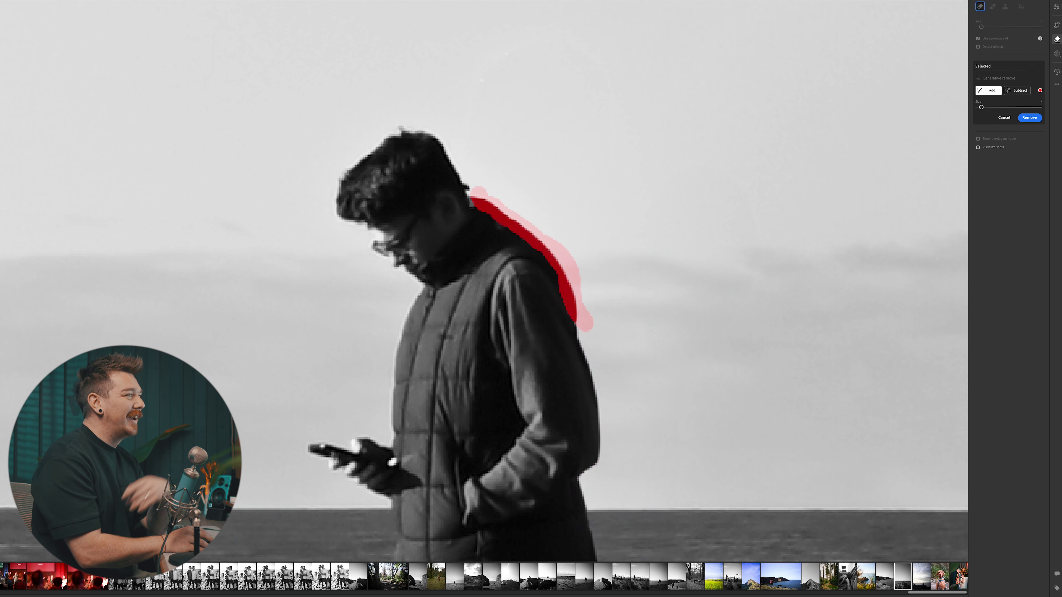
{"action": "left_click", "coordinate": [1030, 118]}
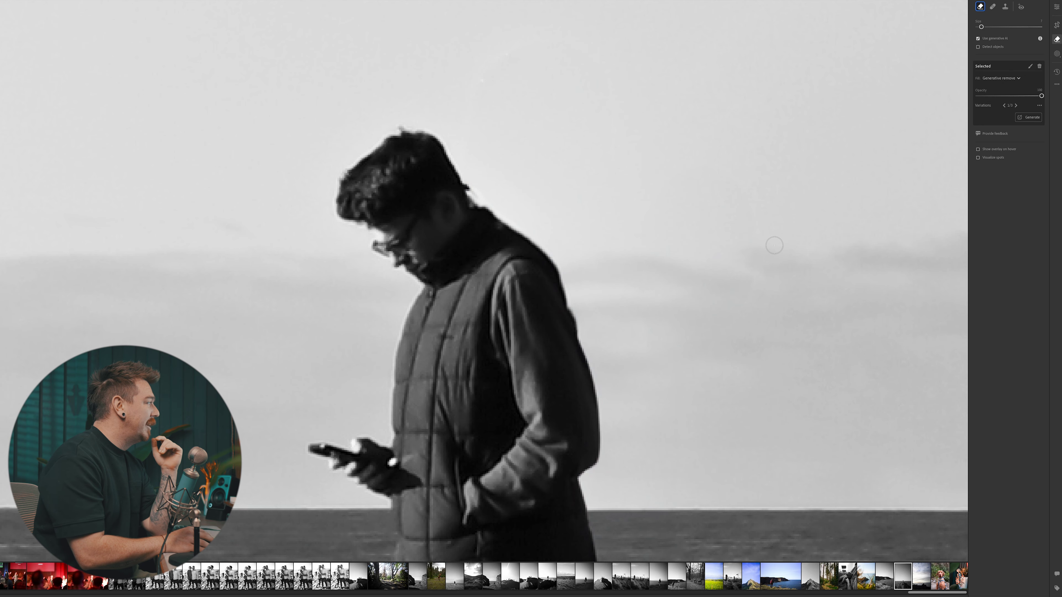
- Compare the whole edited rock photo with its original
{"action": "key", "text": "e"}
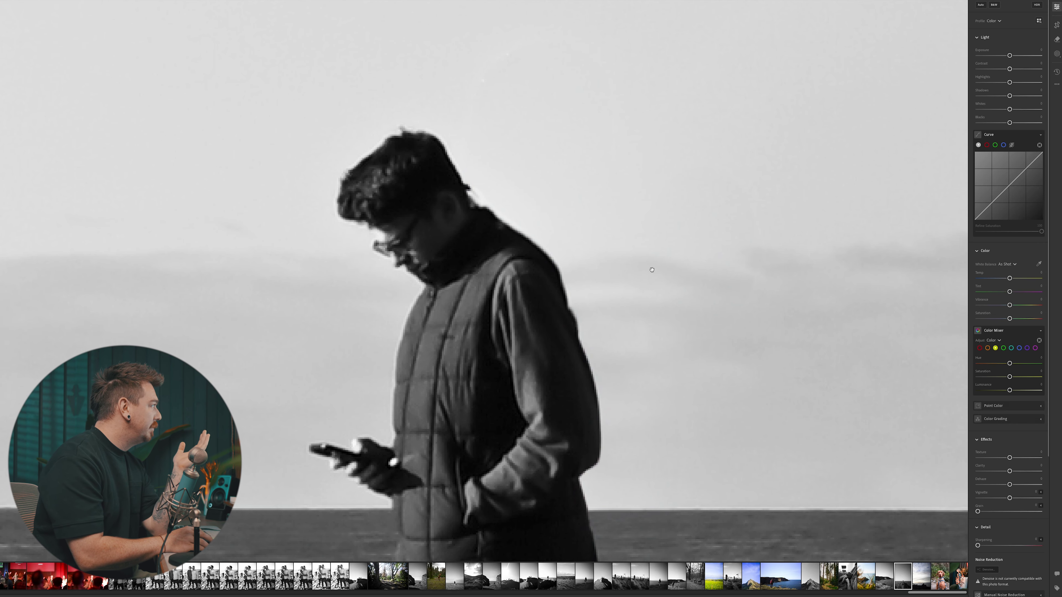
{"action": "left_click", "coordinate": [652, 270]}
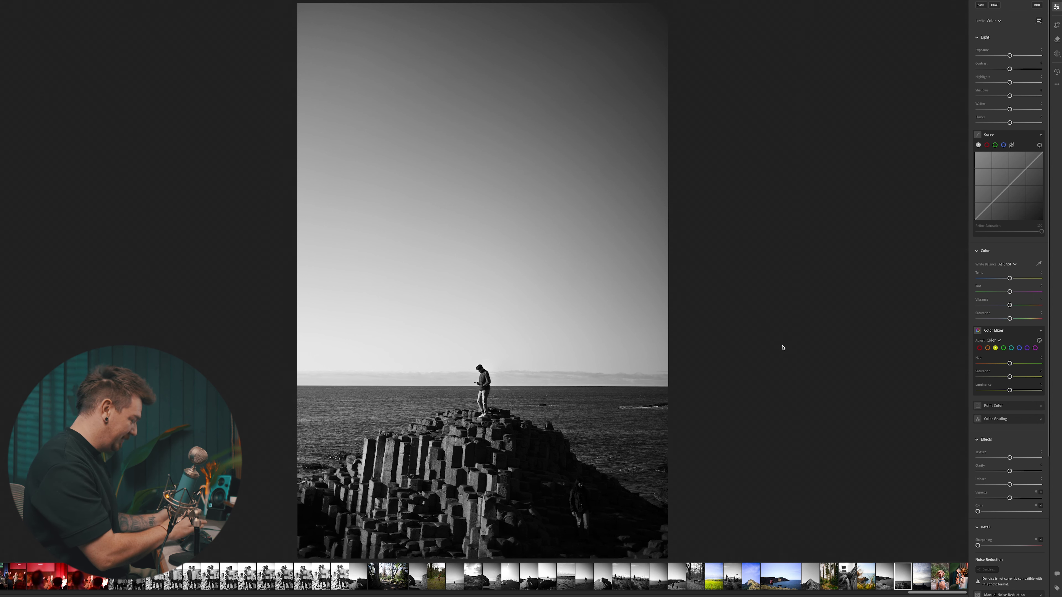
{"action": "key", "text": "backslash"}
{"action": "key", "text": "backslash"}
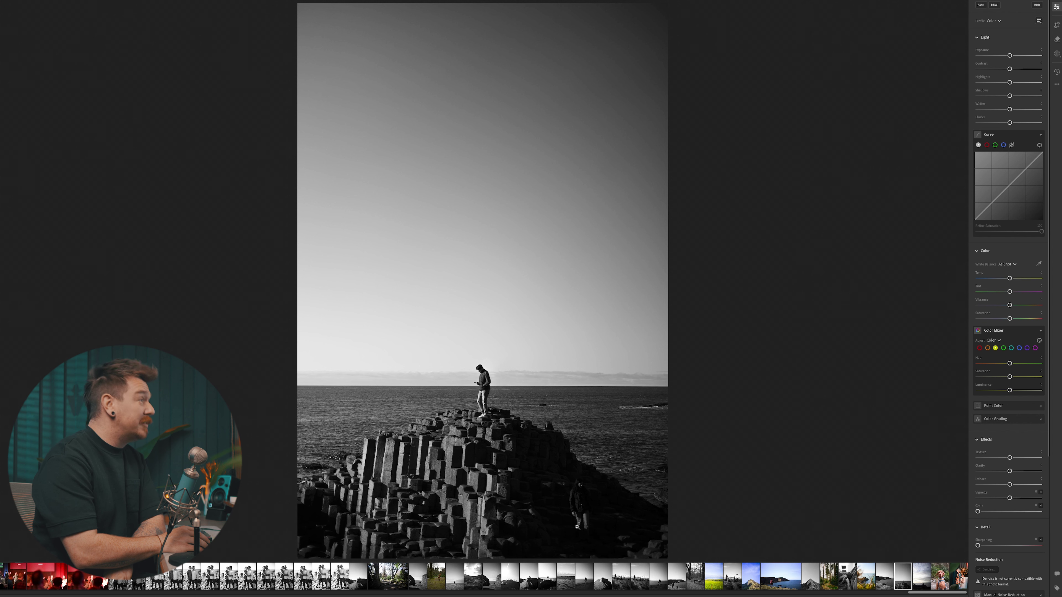
- Use generative Remove to erase the figure standing in the shadowed lower rocks and compare the photo with its original
{"action": "key", "text": "h"}
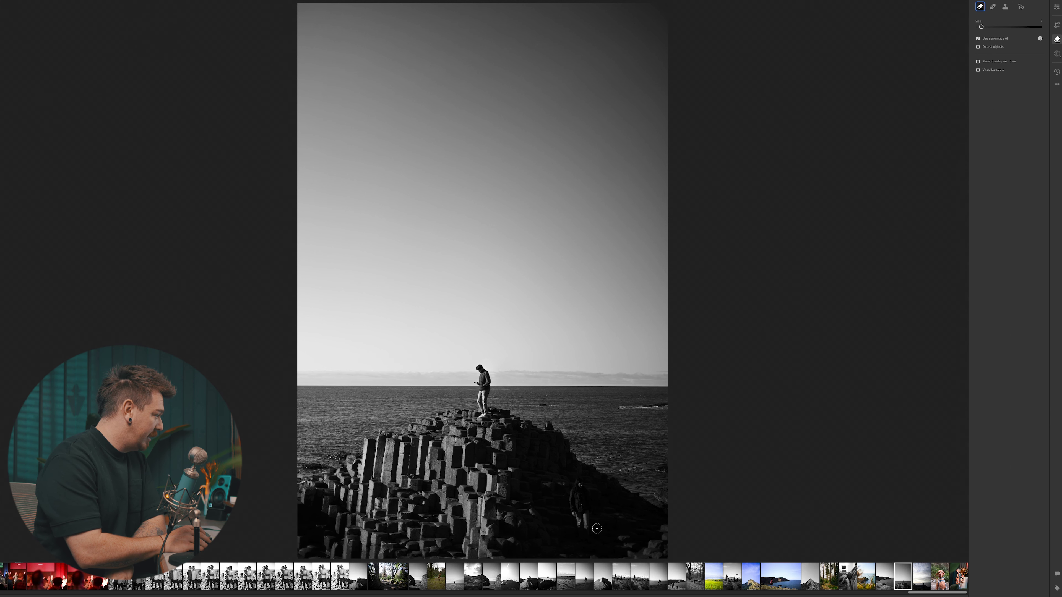
{"action": "left_click_drag", "start_coordinate": [584, 537], "coordinate": [580, 483]}
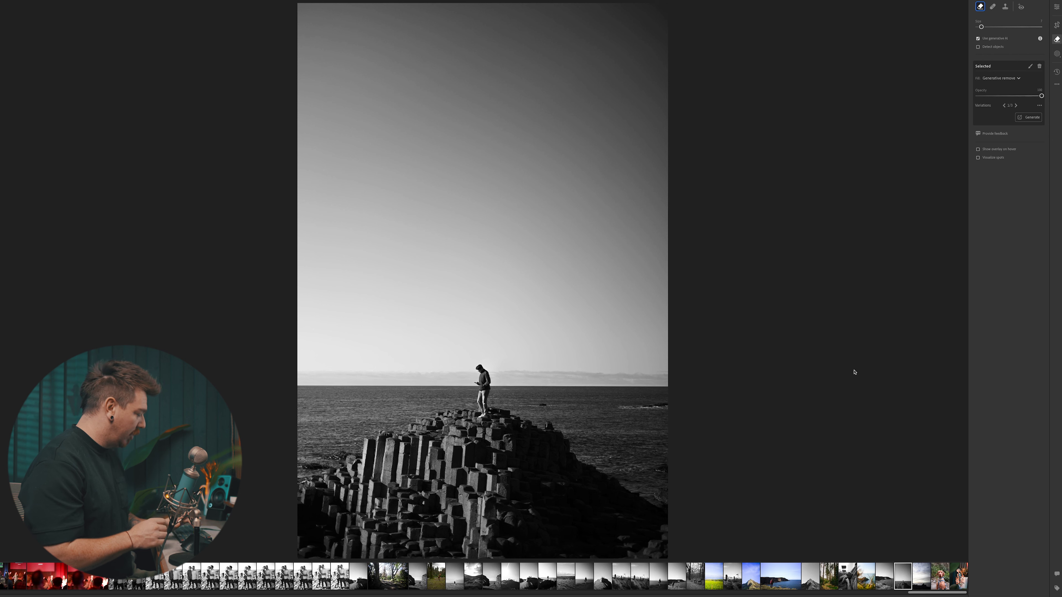
{"action": "key", "text": "backslash"}
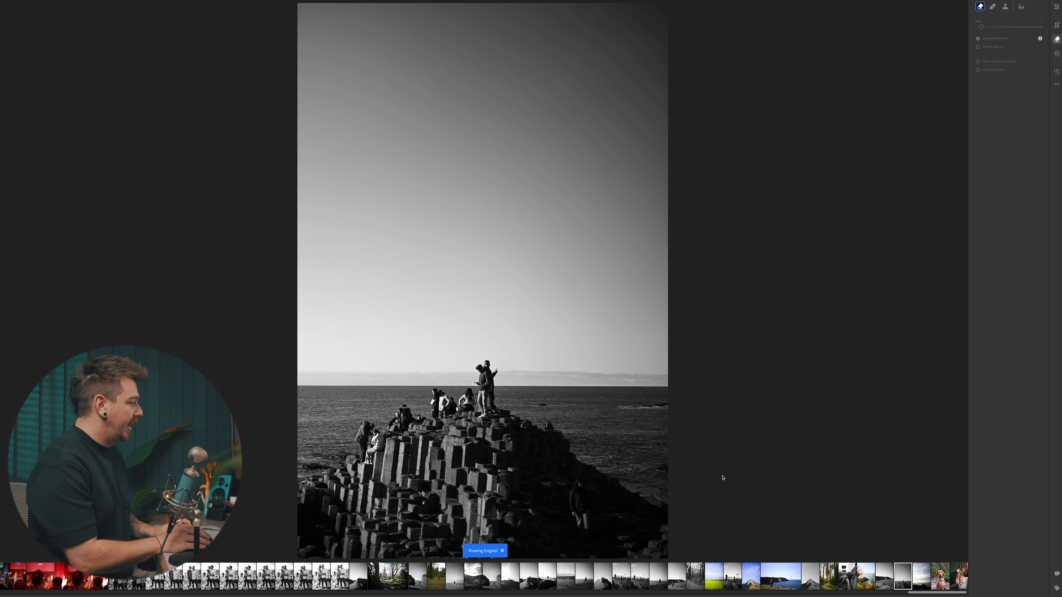
{"action": "key", "text": "backslash"}
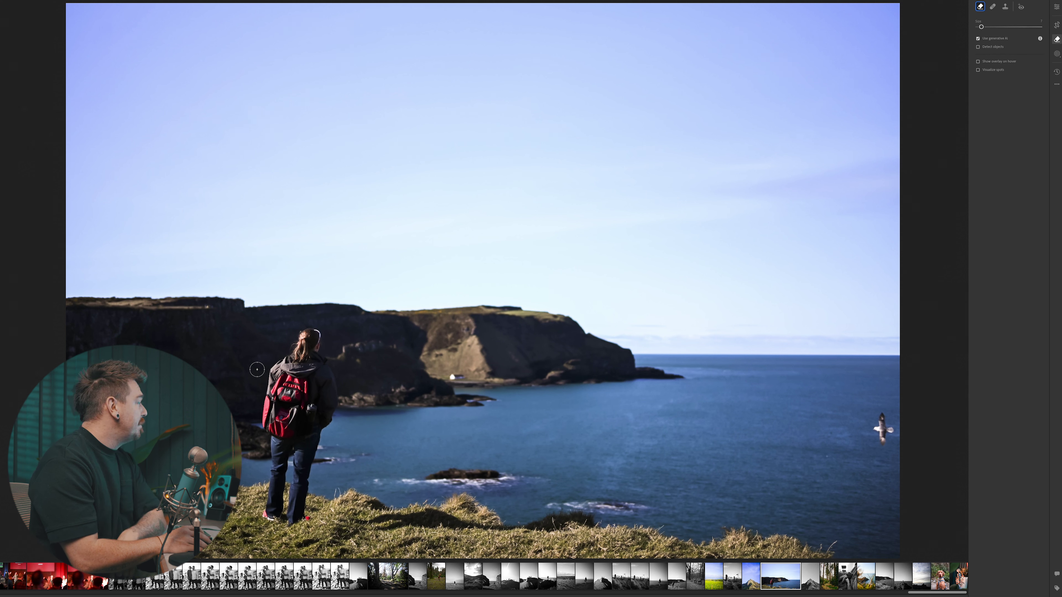
- Use generative Remove with a larger brush to erase the hiker with the red backpack from the coastal cliff photo
{"action": "key", "text": "bracketright"}
{"action": "key", "text": "bracketright"}
{"action": "mouse_move", "coordinate": [320, 331]}
{"action": "left_mouse_down"}
{"action": "mouse_move", "coordinate": [282, 373]}
{"action": "mouse_move", "coordinate": [271, 504]}
{"action": "mouse_move", "coordinate": [293, 512]}
{"action": "mouse_move", "coordinate": [312, 421]}
{"action": "mouse_move", "coordinate": [328, 398]}
{"action": "mouse_move", "coordinate": [320, 364]}
{"action": "mouse_move", "coordinate": [300, 411]}
{"action": "mouse_move", "coordinate": [275, 379]}
{"action": "mouse_move", "coordinate": [278, 420]}
{"action": "left_mouse_up"}
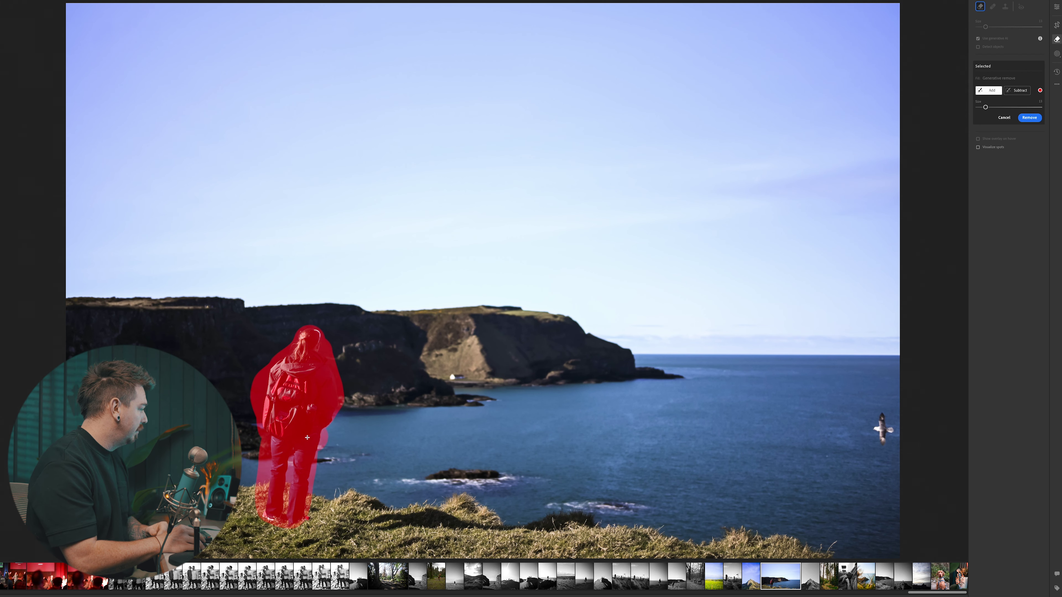
{"action": "left_click", "coordinate": [1029, 118]}
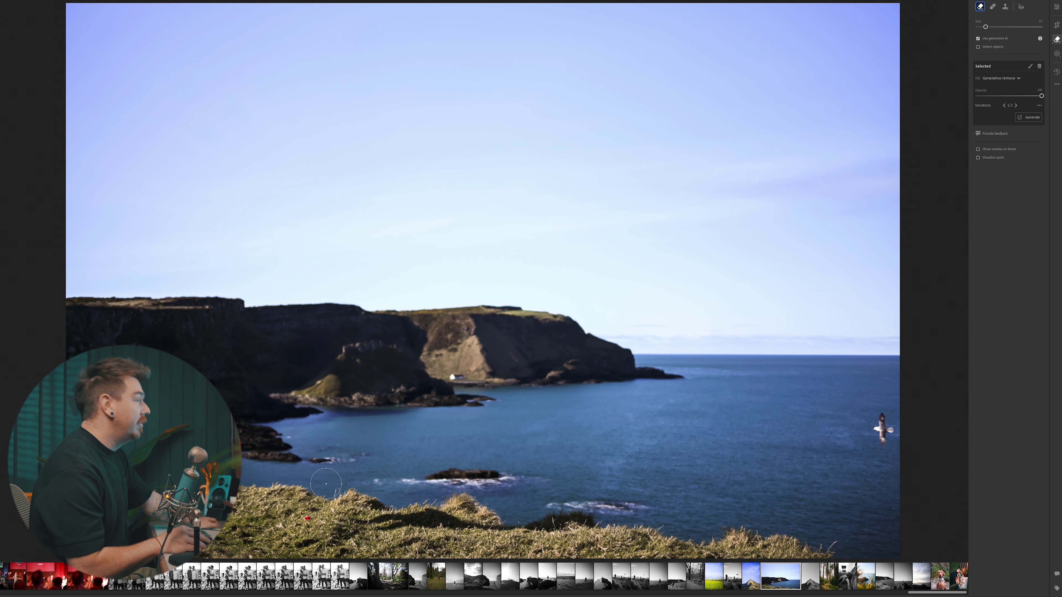
- Compare the edited coastal cliff photo with its original
{"action": "key", "text": "backslash"}
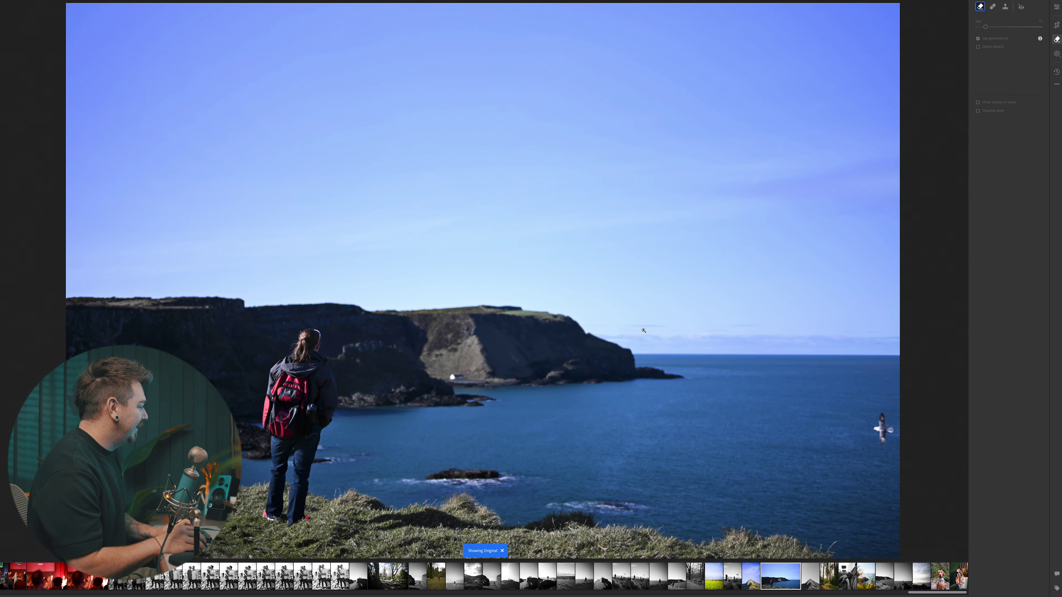
{"action": "key", "text": "backslash"}
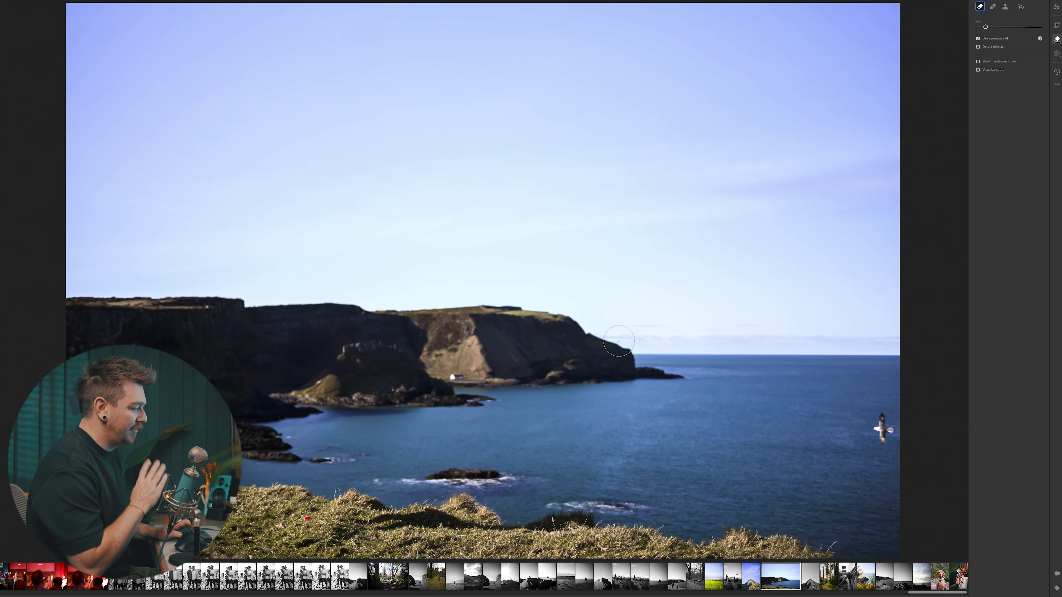
{"action": "key", "text": "backslash"}
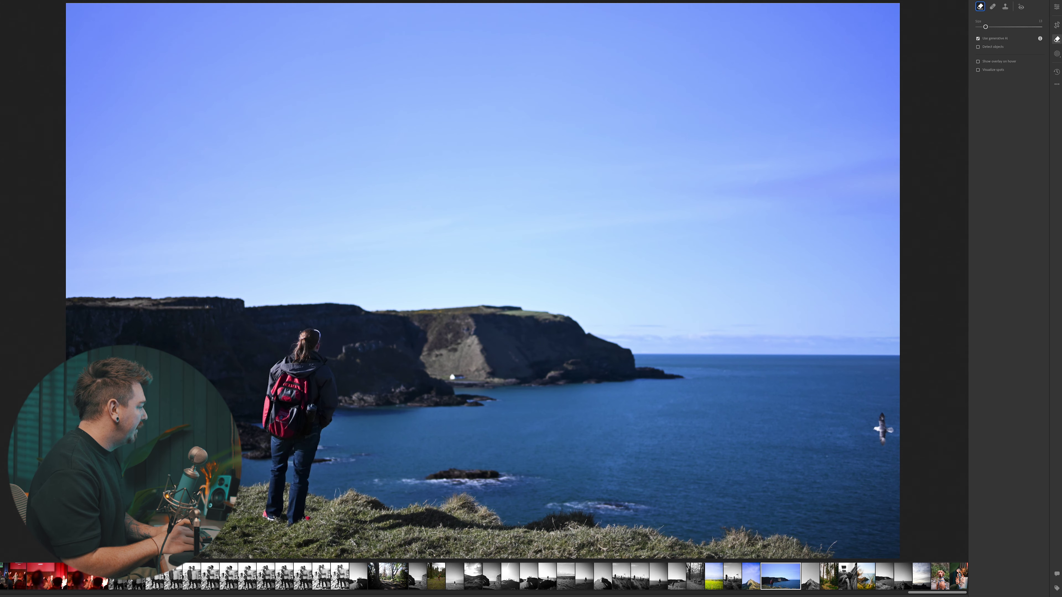
{"action": "key", "text": "backslash"}
- Inspect the generated cliffs, rocks and grass up close and compare that area with the original
{"action": "left_click", "coordinate": [1056, 7]}
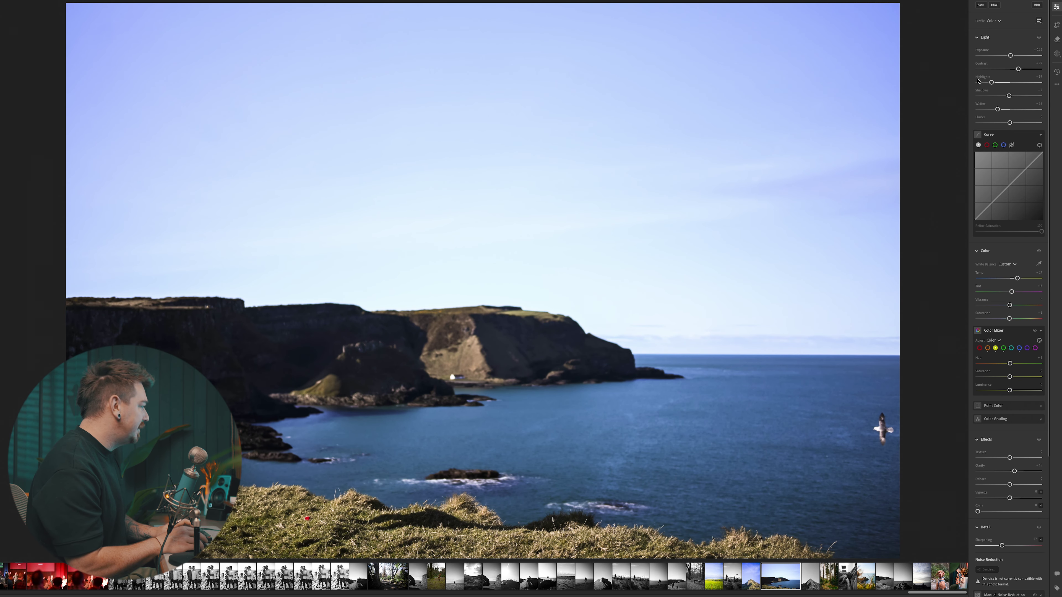
{"action": "left_click", "coordinate": [330, 456]}
{"action": "left_click_drag", "start_coordinate": [284, 434], "coordinate": [478, 339]}
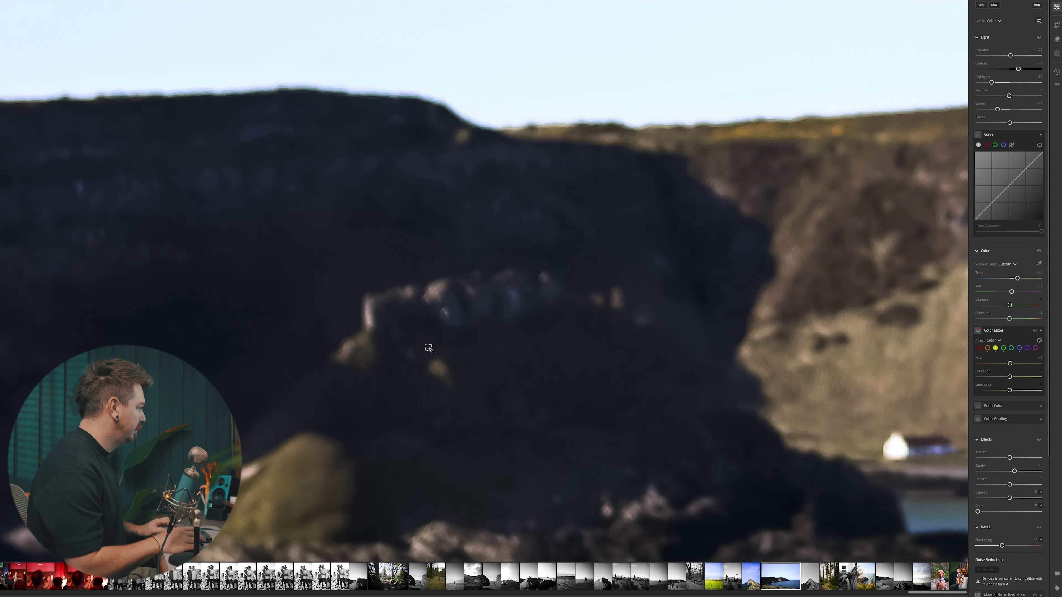
{"action": "left_click", "coordinate": [429, 348]}
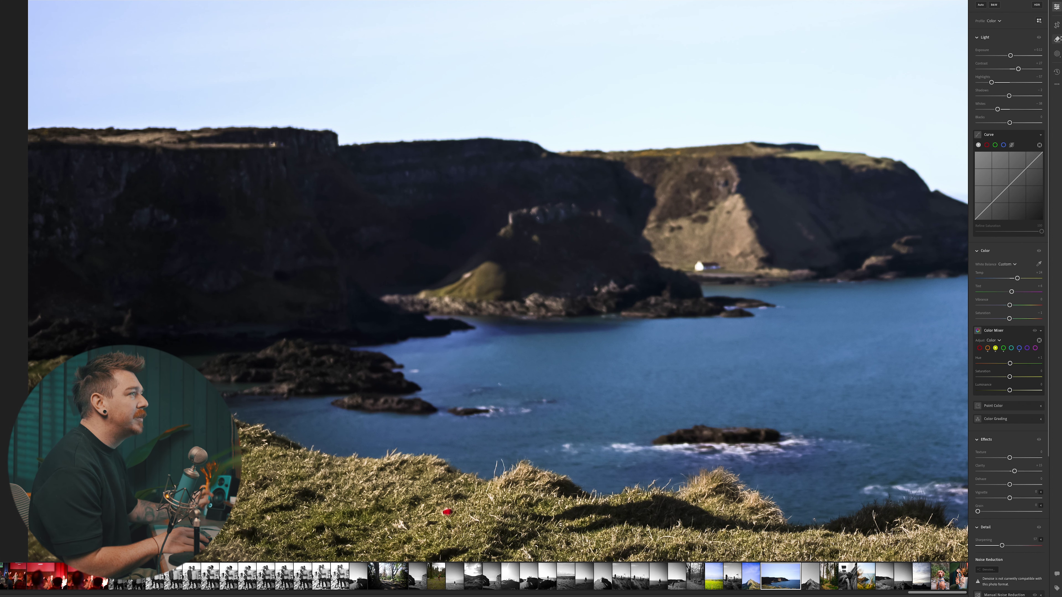
{"action": "key", "text": "backslash"}
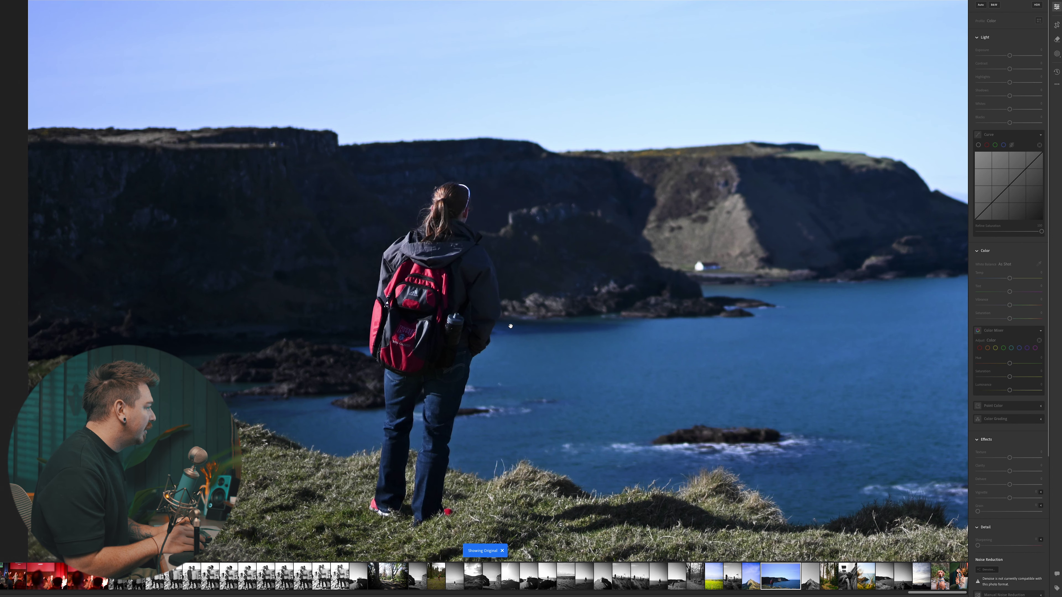
{"action": "key", "text": "backslash"}
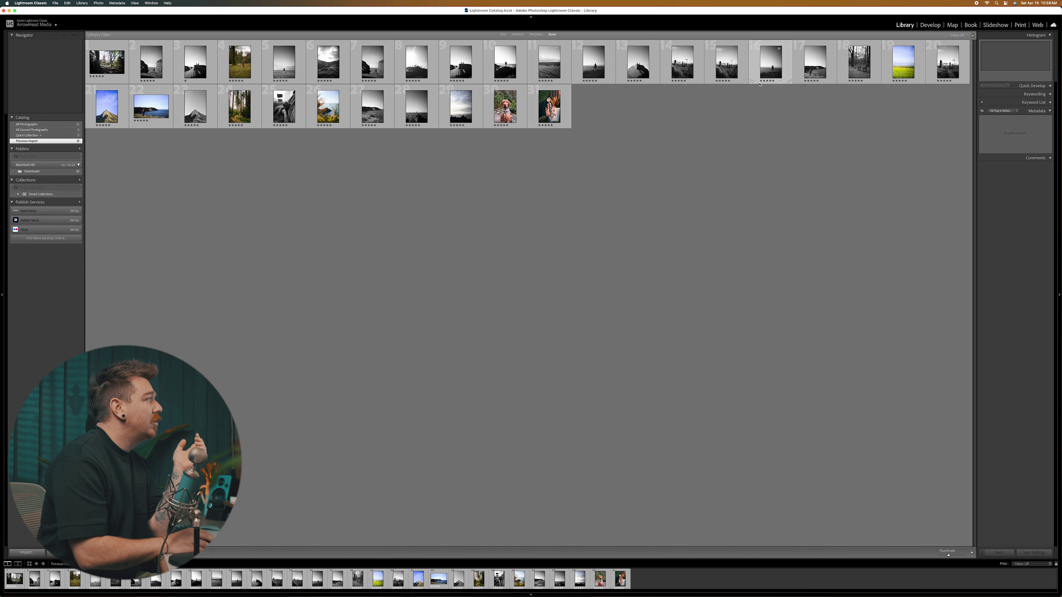
- In Lightroom Classic, open the black-and-white photo of the man overlooking the sea for developing and activate the Remove tool
{"action": "double_click", "coordinate": [771, 70]}
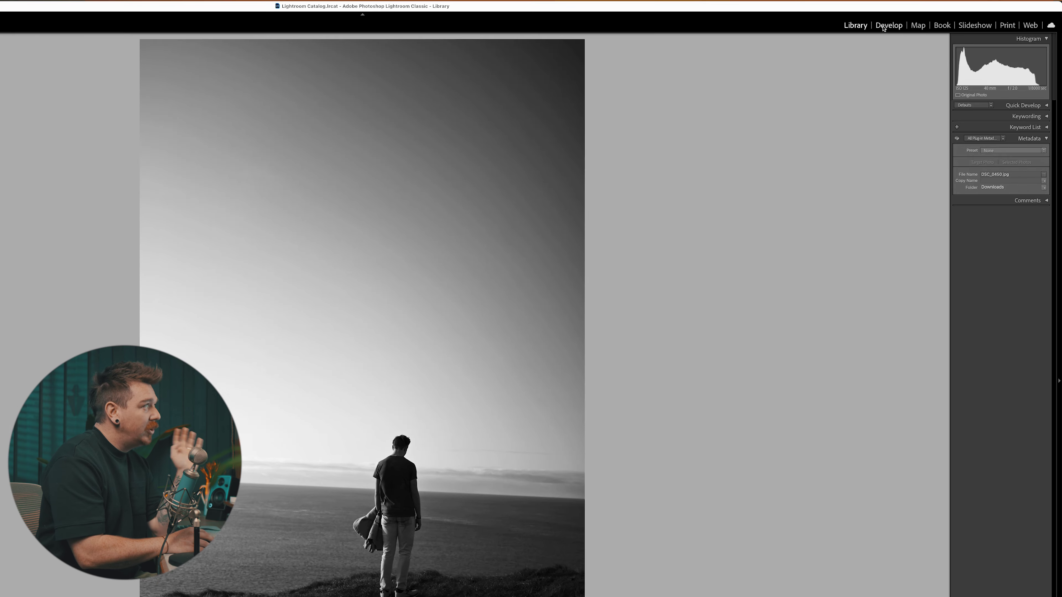
{"action": "left_click", "coordinate": [930, 25]}
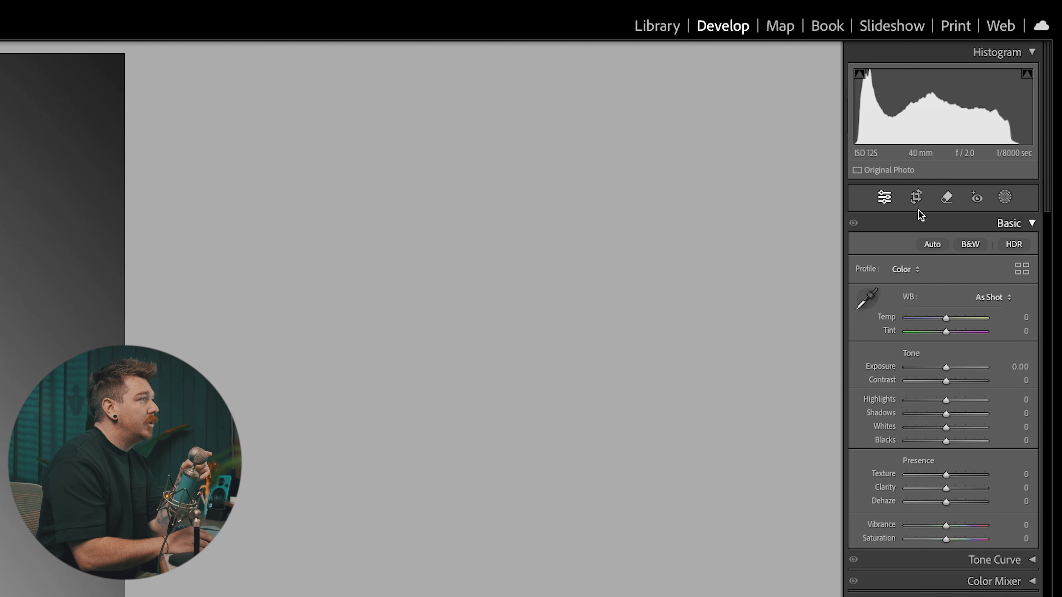
{"action": "left_click", "coordinate": [948, 197]}
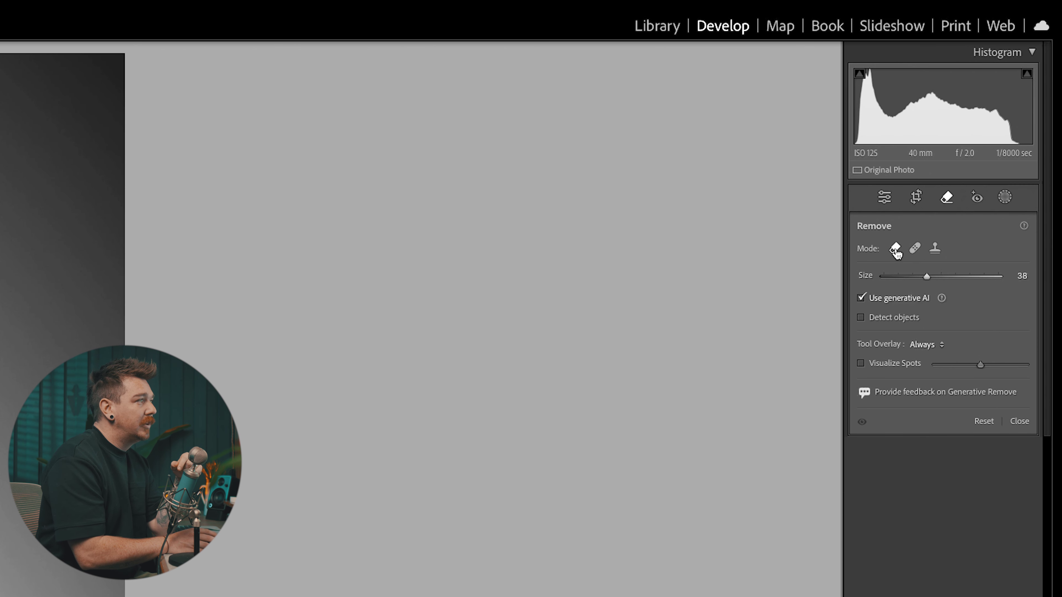
- Try to erase the man and the jacket in his hand using generative Remove with a smaller brush
{"action": "scroll", "coordinate": [416, 519], "scroll_direction": "down", "scroll_amount": 1}
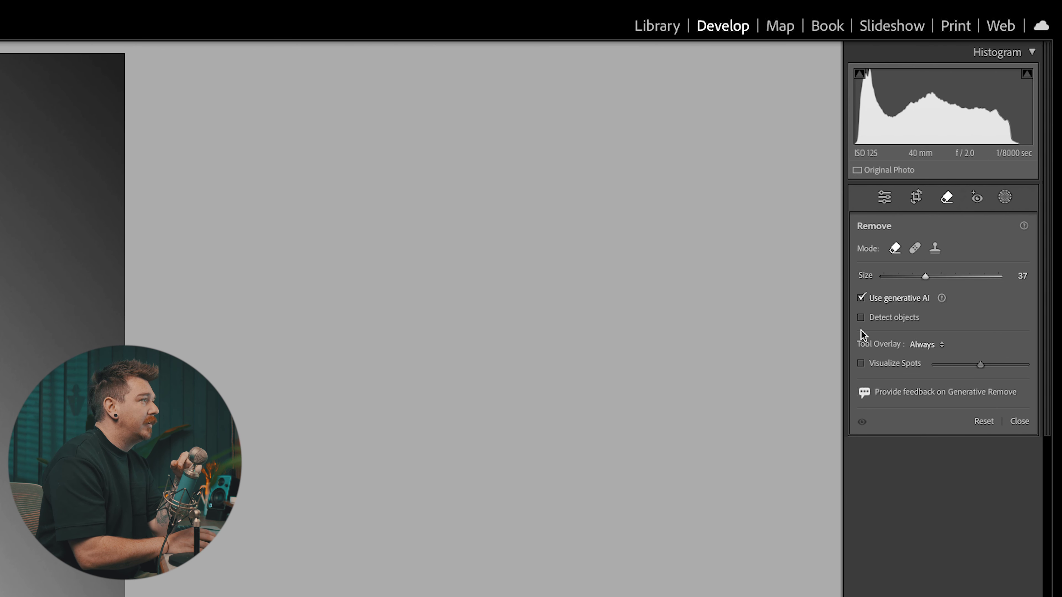
{"action": "scroll", "coordinate": [63, 293], "scroll_direction": "down", "scroll_amount": 10}
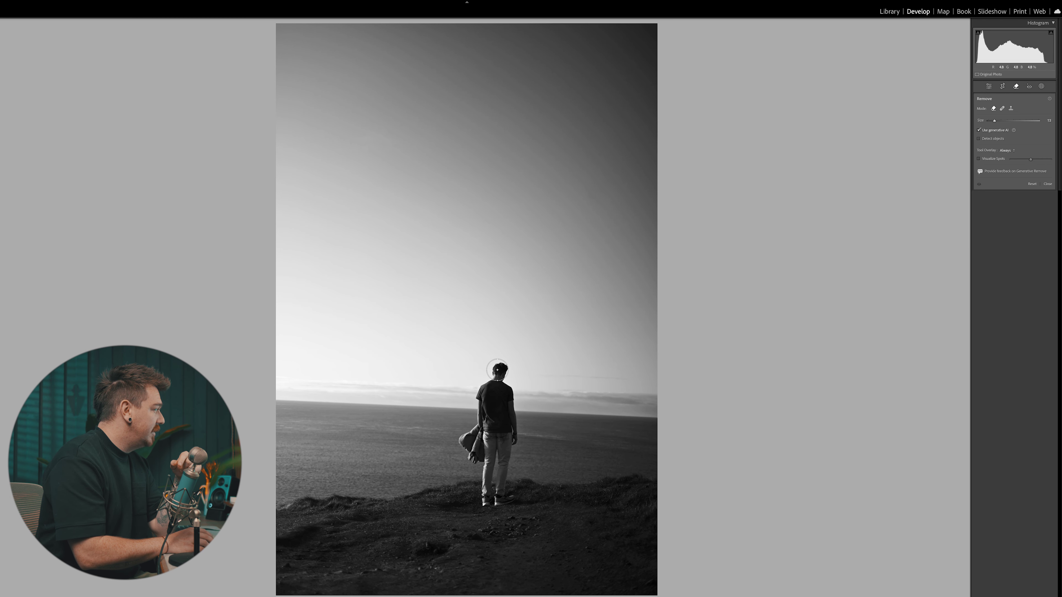
{"action": "scroll", "coordinate": [499, 370], "scroll_direction": "down", "scroll_amount": 2}
{"action": "left_click_drag", "start_coordinate": [490, 382], "coordinate": [471, 457]}
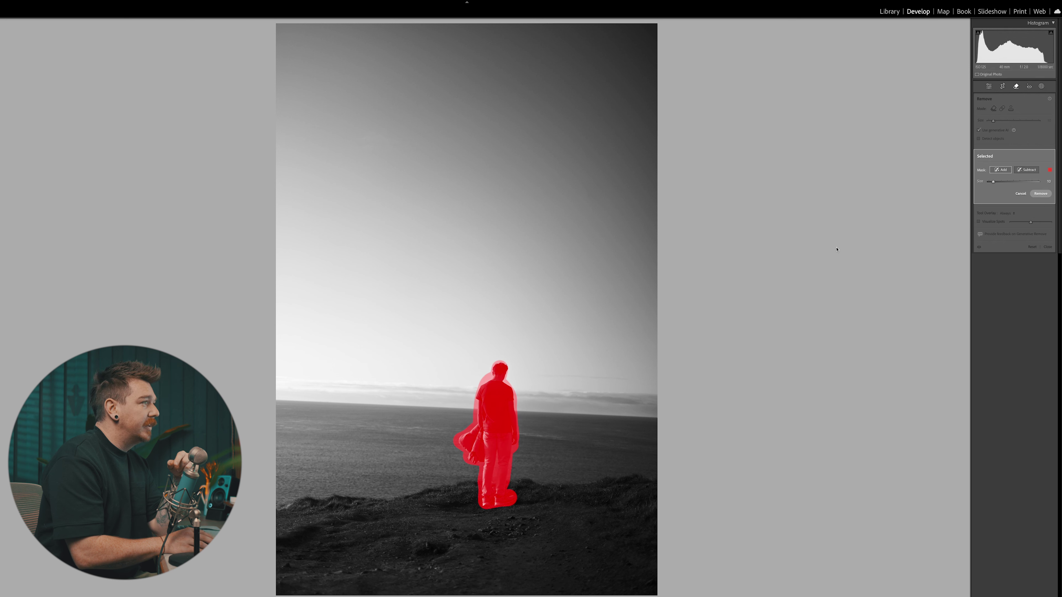
{"action": "key", "text": "Return"}
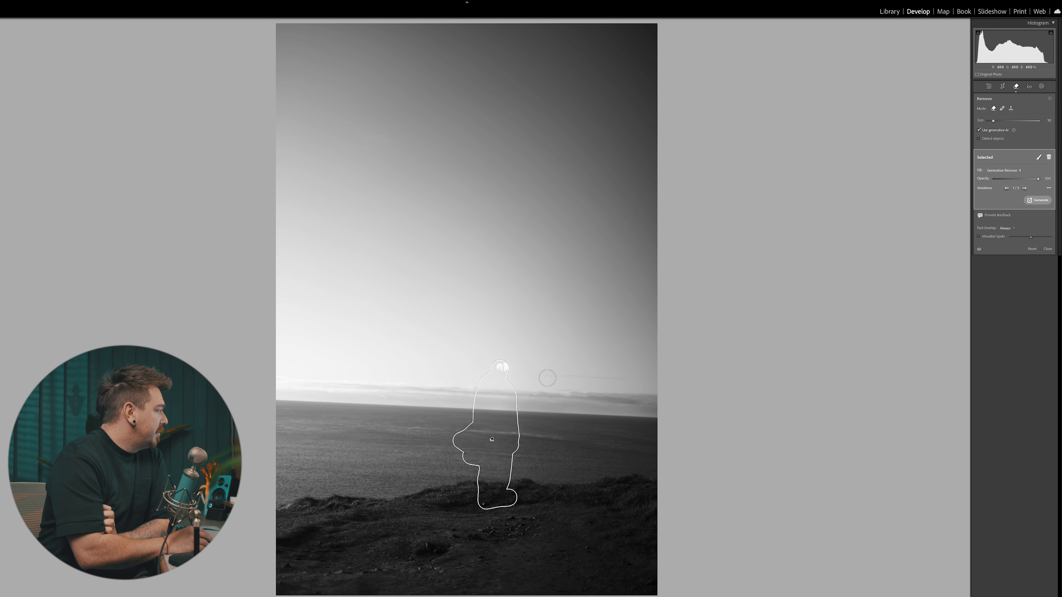
- Check the photo without the selection outline, reopen the Remove tool and discard the removal of the man
{"action": "left_click", "coordinate": [890, 11]}
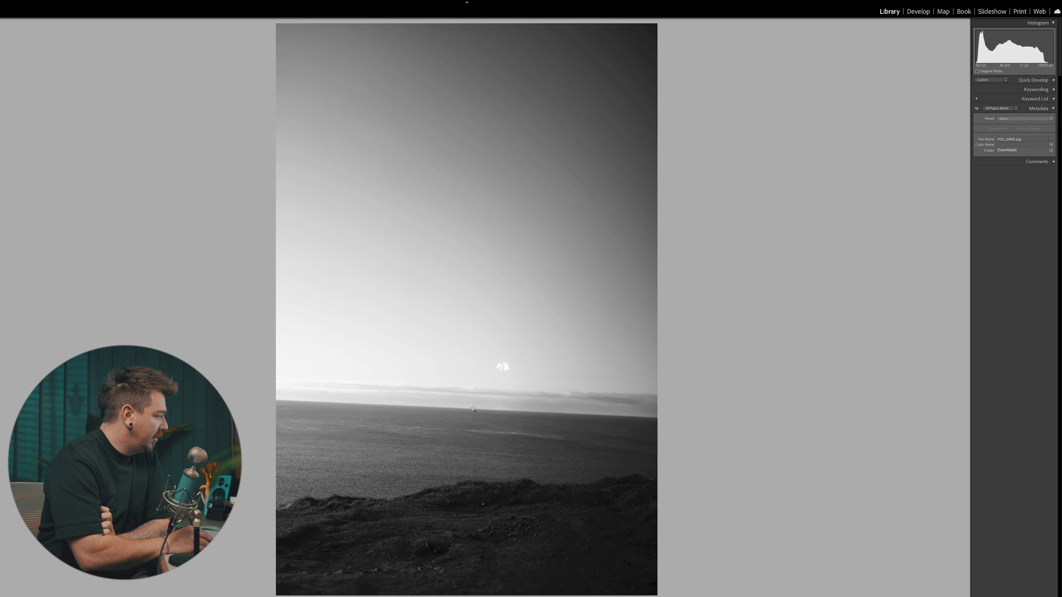
{"action": "left_click", "coordinate": [918, 12]}
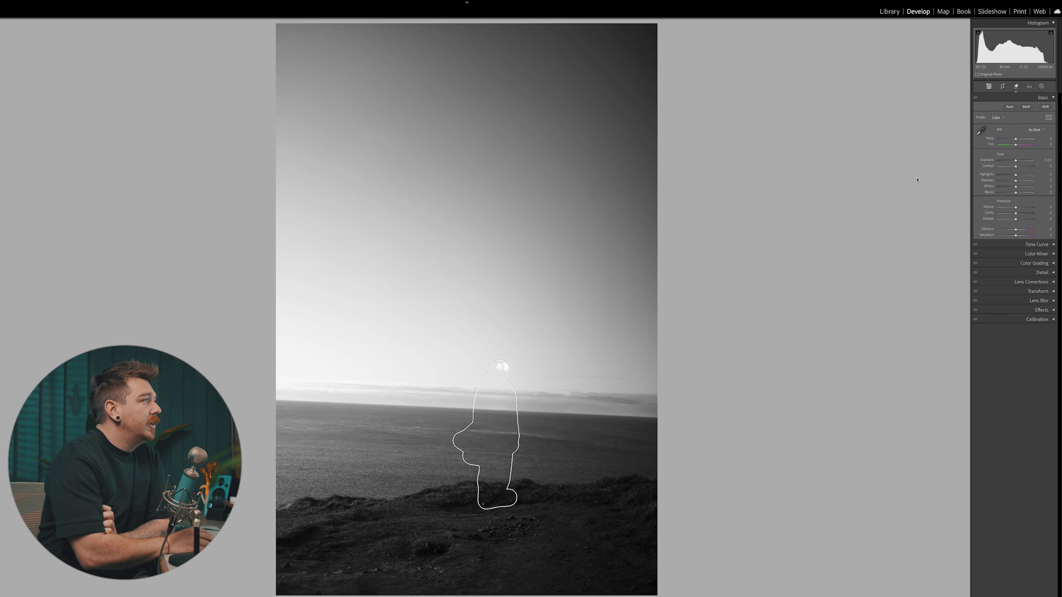
{"action": "left_click", "coordinate": [1016, 88]}
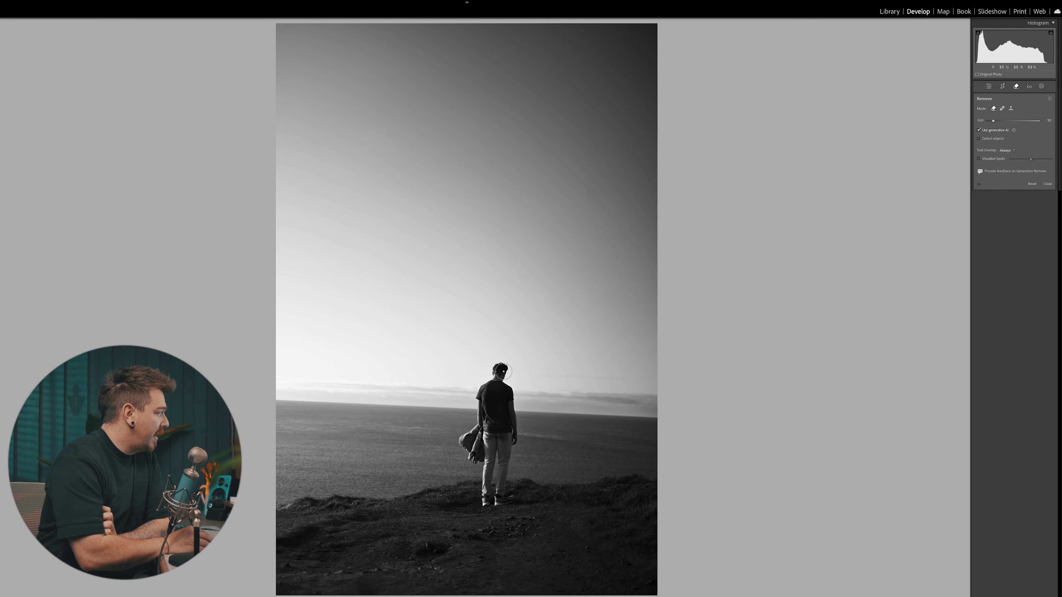
- Erase the man and the jacket in his hand using generative Remove and view the photo without the selection outline
{"action": "mouse_move", "coordinate": [498, 373]}
{"action": "left_mouse_down"}
{"action": "mouse_move", "coordinate": [481, 433]}
{"action": "mouse_move", "coordinate": [465, 438]}
{"action": "mouse_move", "coordinate": [484, 466]}
{"action": "mouse_move", "coordinate": [505, 399]}
{"action": "mouse_move", "coordinate": [512, 433]}
{"action": "mouse_move", "coordinate": [503, 414]}
{"action": "mouse_move", "coordinate": [494, 435]}
{"action": "mouse_move", "coordinate": [491, 408]}
{"action": "left_mouse_up"}
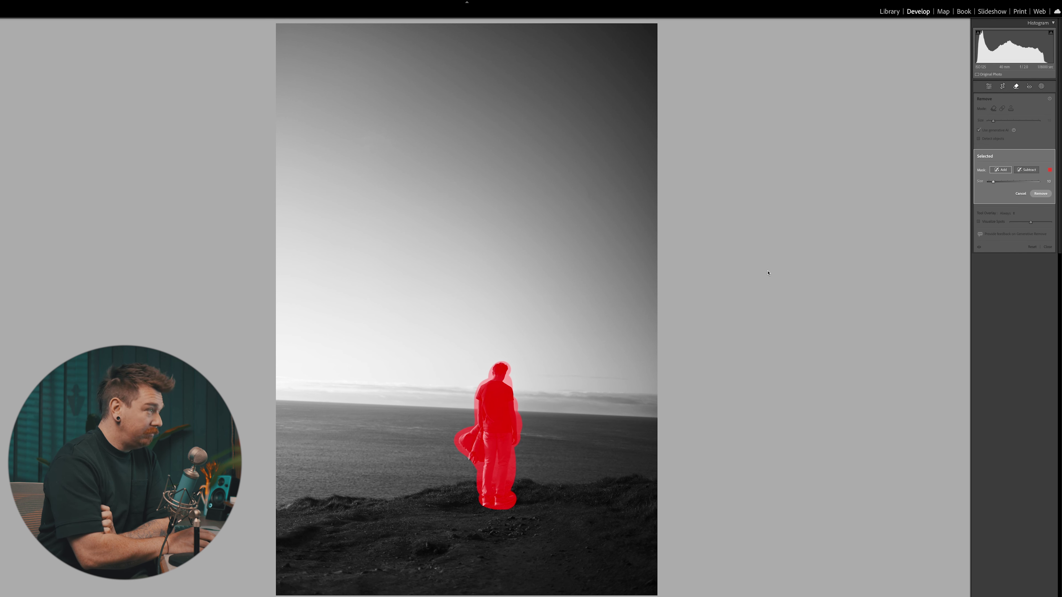
{"action": "left_click", "coordinate": [1041, 193]}
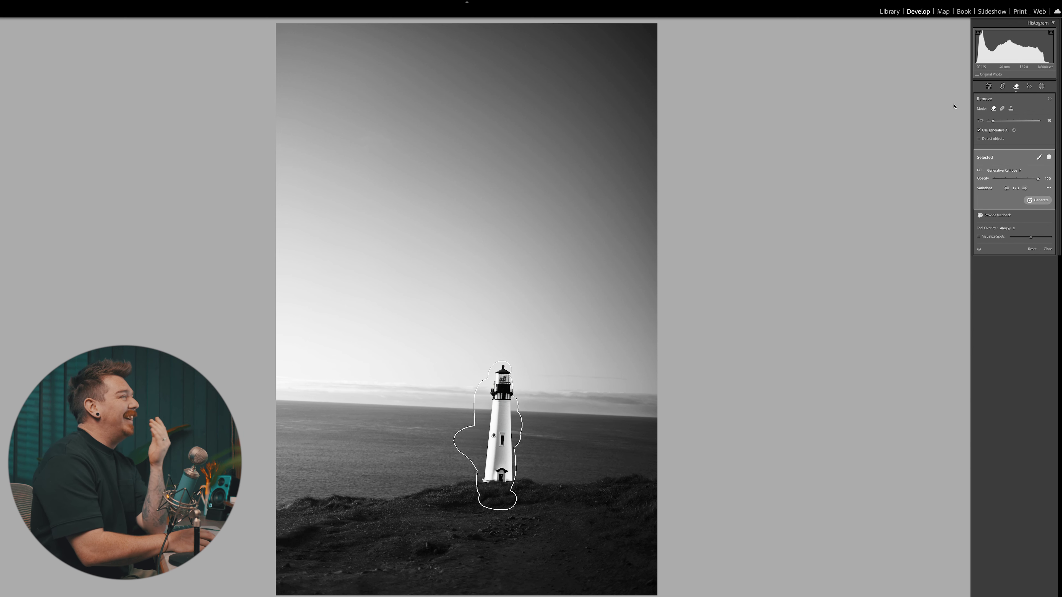
{"action": "key", "text": "e"}
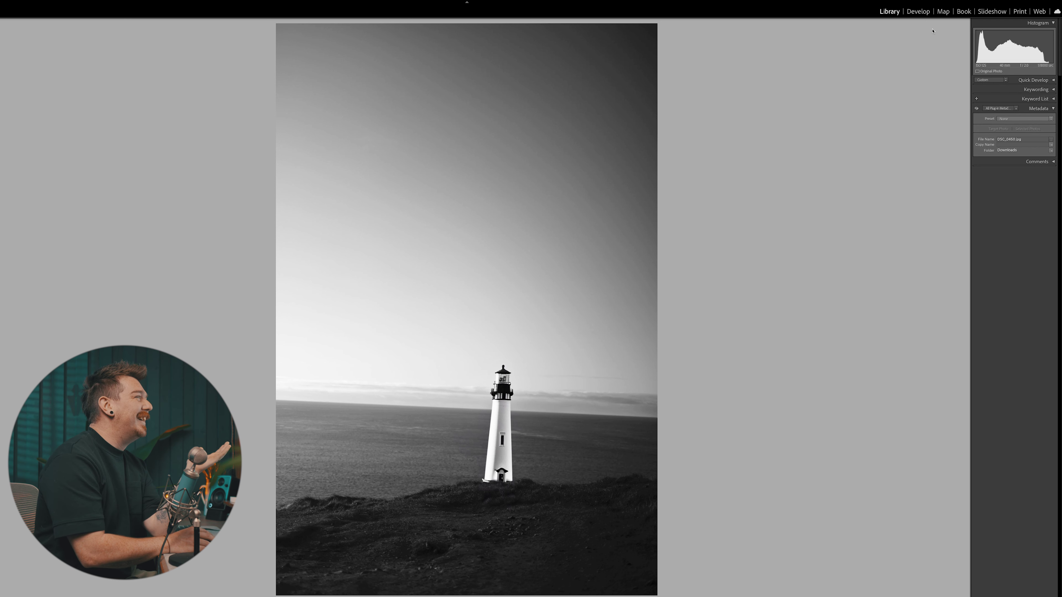
- Reopen the Remove tool for this photo and erase the lighthouse on the cliff using generative Remove with a larger brush
{"action": "left_click", "coordinate": [917, 11]}
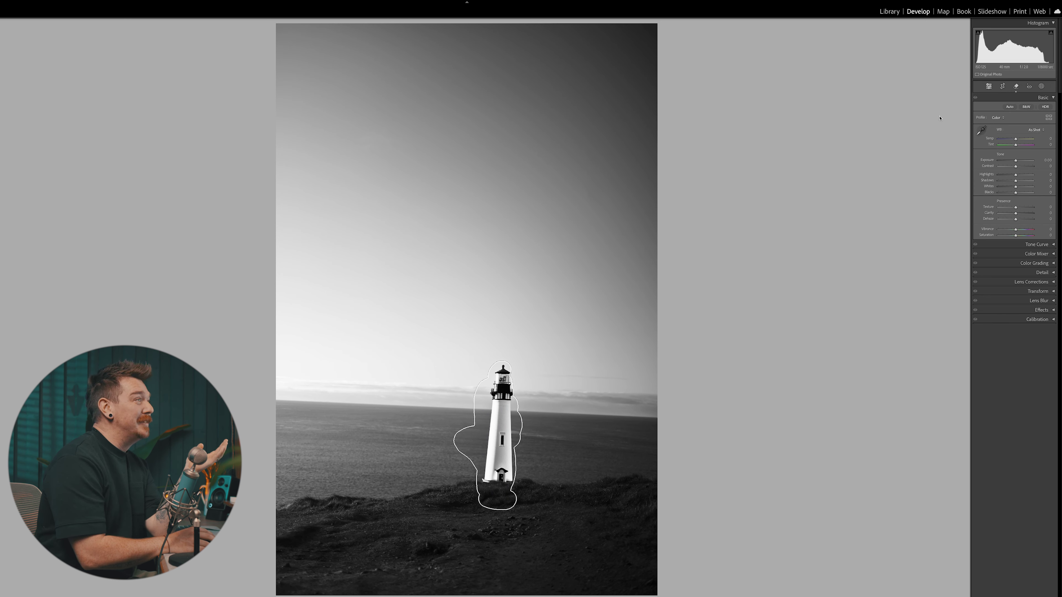
{"action": "left_click", "coordinate": [1015, 86]}
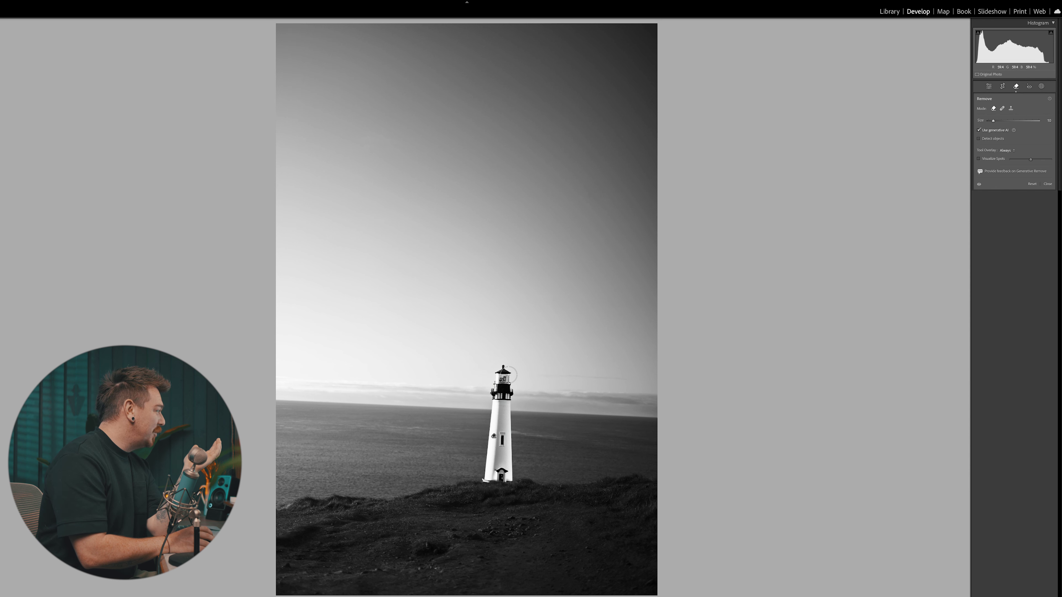
{"action": "scroll", "coordinate": [507, 375], "scroll_direction": "up", "scroll_amount": 2}
{"action": "left_click_drag", "start_coordinate": [505, 377], "coordinate": [501, 475]}
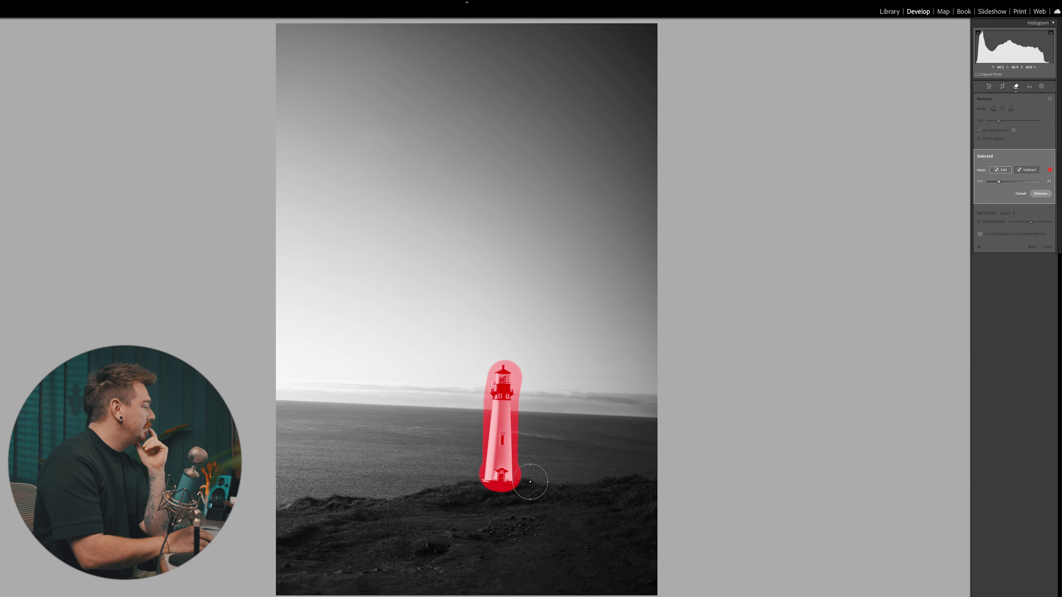
{"action": "left_click", "coordinate": [1040, 195]}
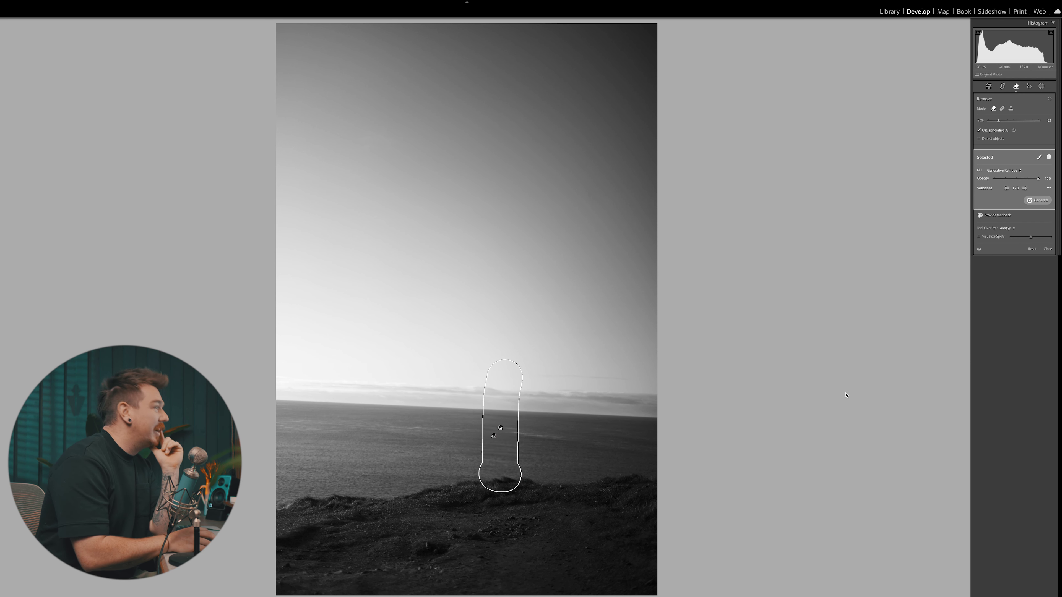
- Check the seascape without the selection outline and move on to the photo of the wooden gate and signpost
{"action": "key", "text": "e"}
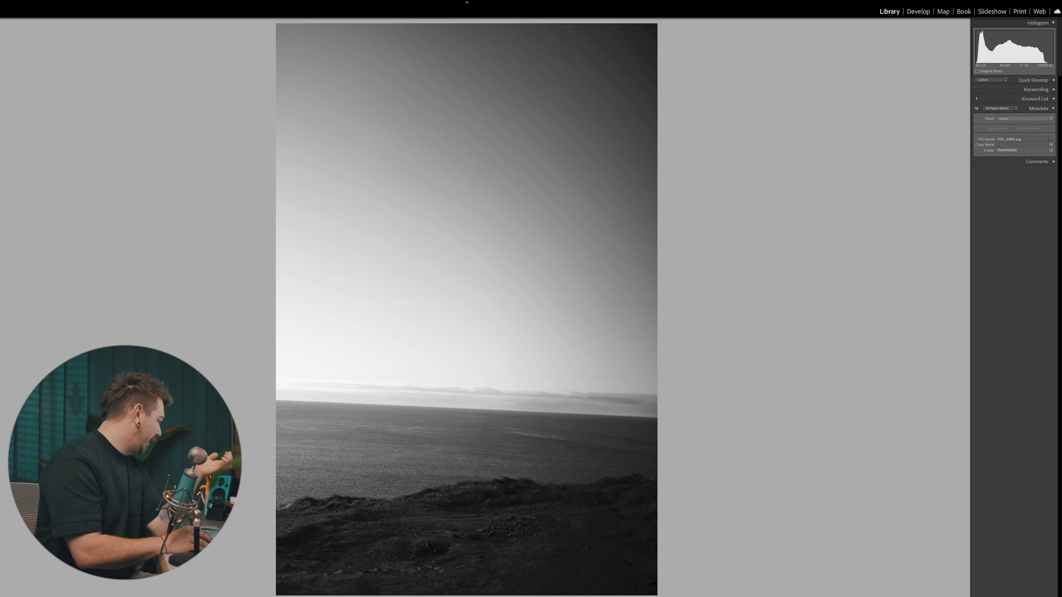
{"action": "key", "text": "Right"}
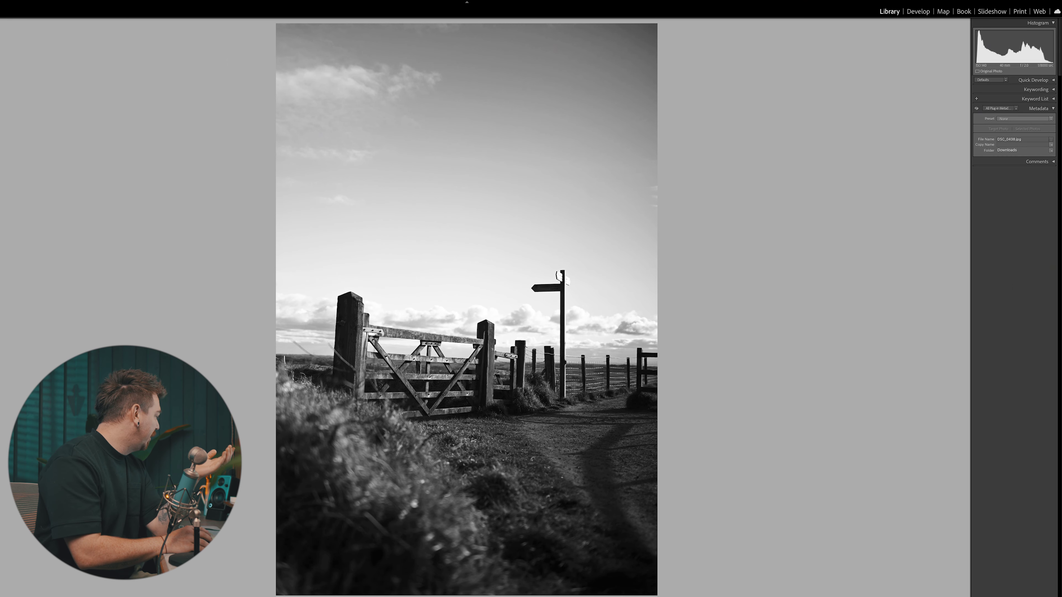